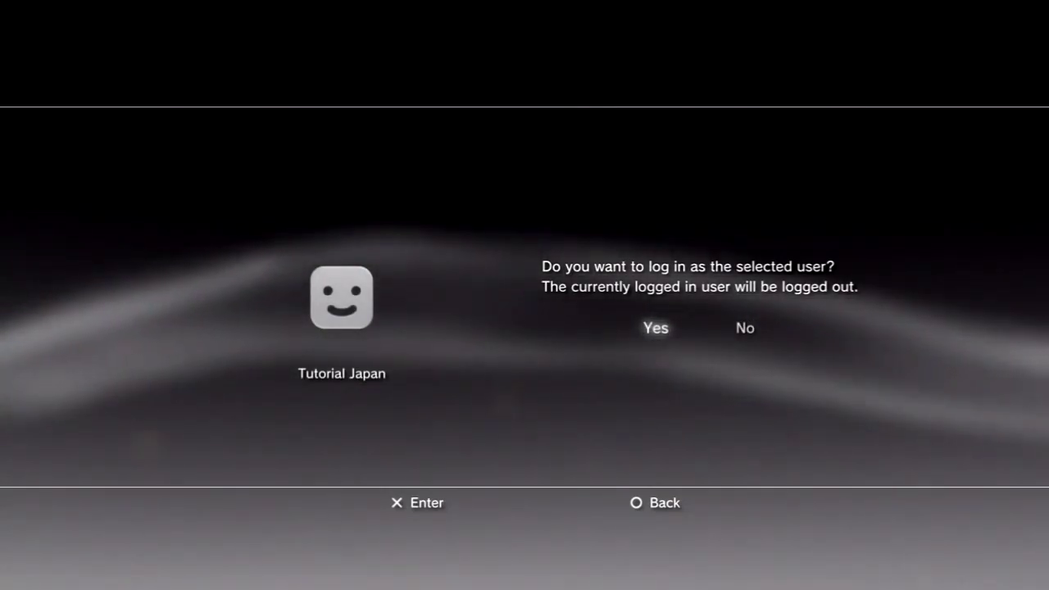
# Log in as the tutorial user and choose Sign Up under PlayStation Network
pyautogui.press('Return')
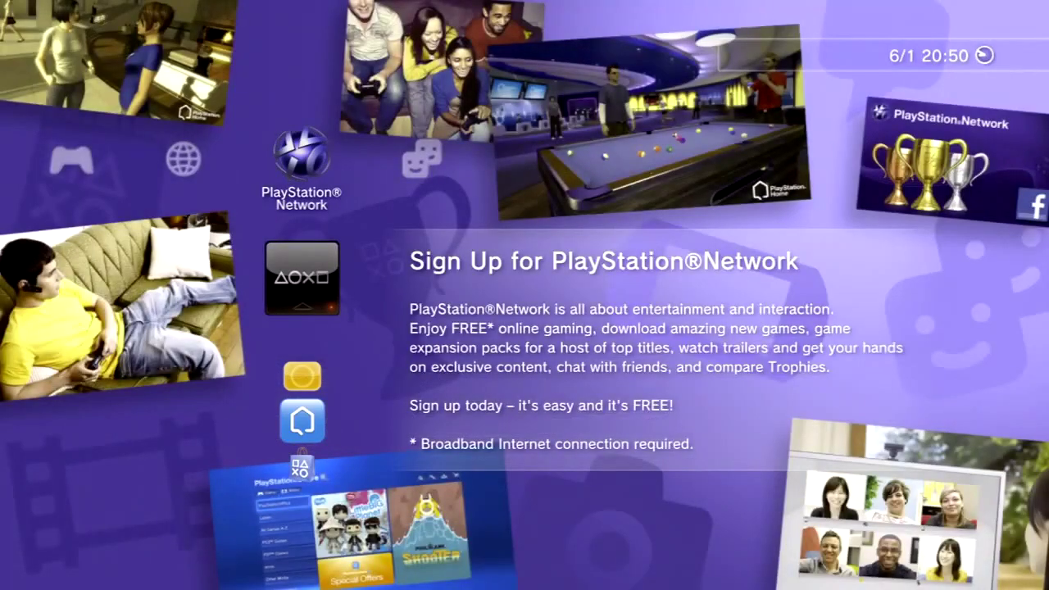
pyautogui.press('Return')
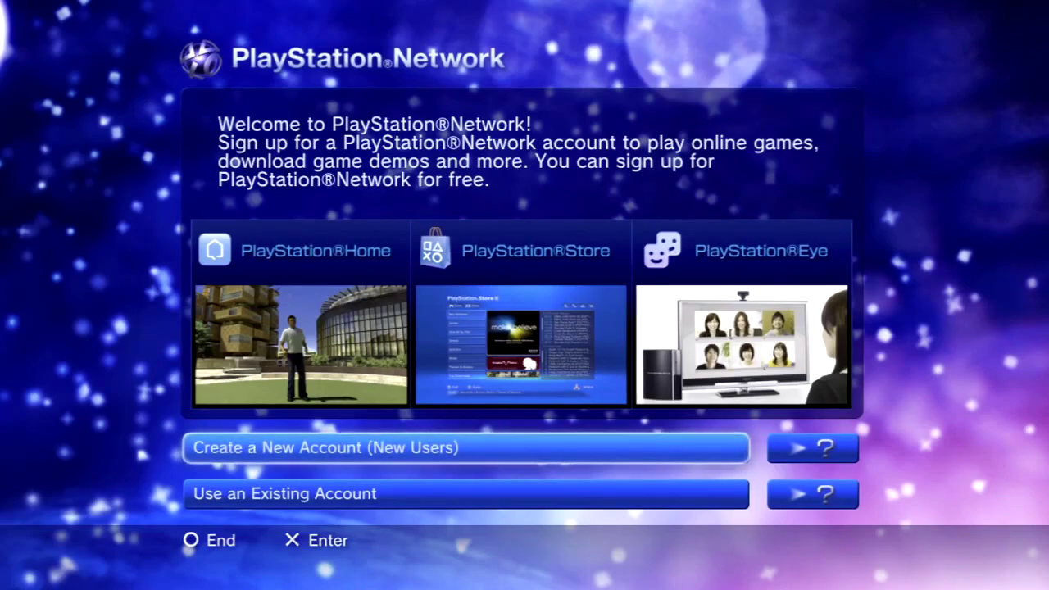
# Choose Create a New Account and continue to the country and date-of-birth form
pyautogui.press('Return')
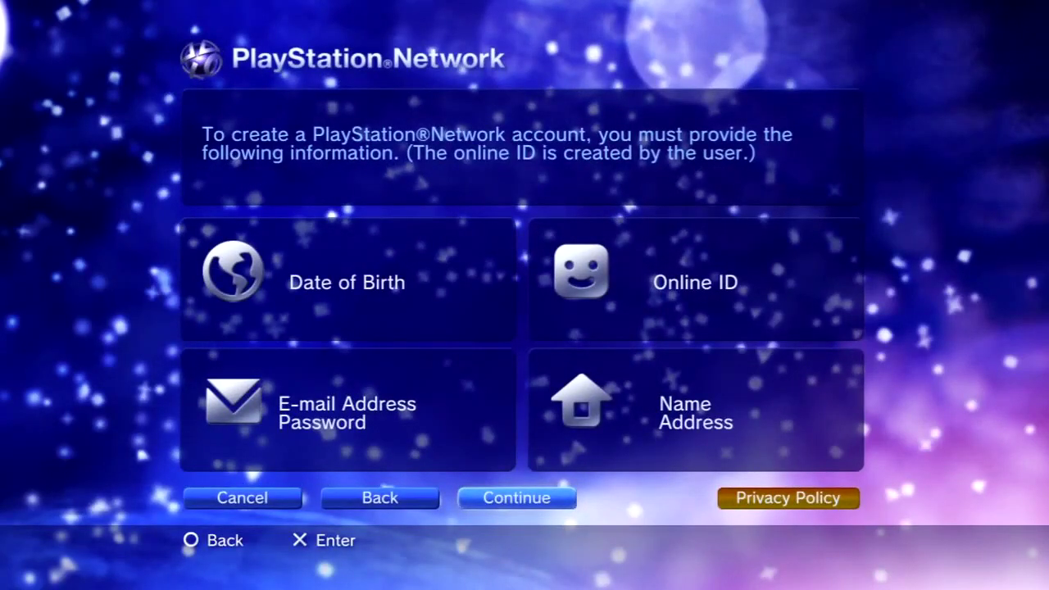
pyautogui.press('Return')
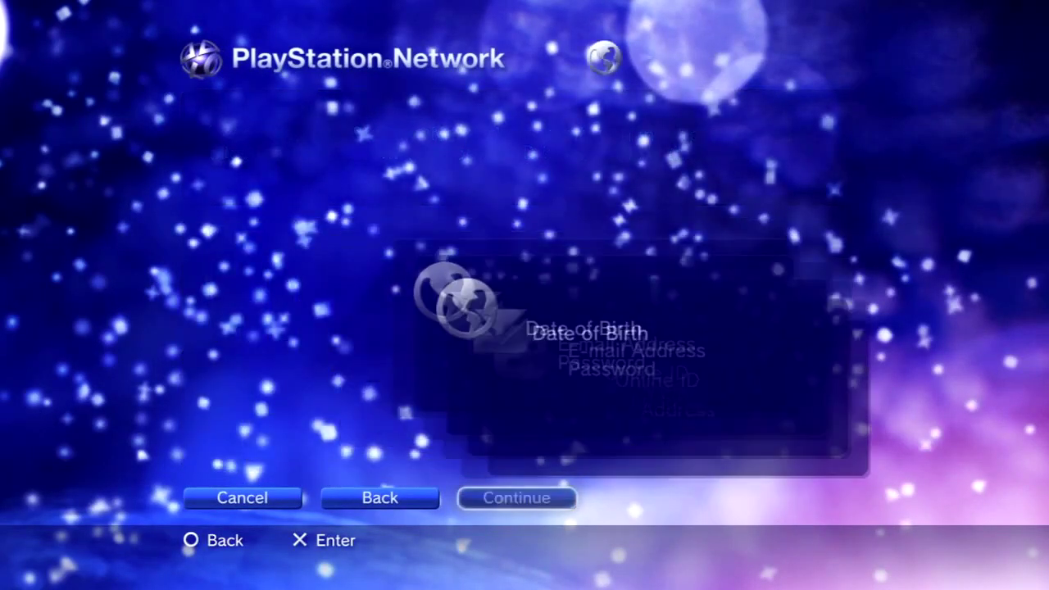
pyautogui.press('Return')
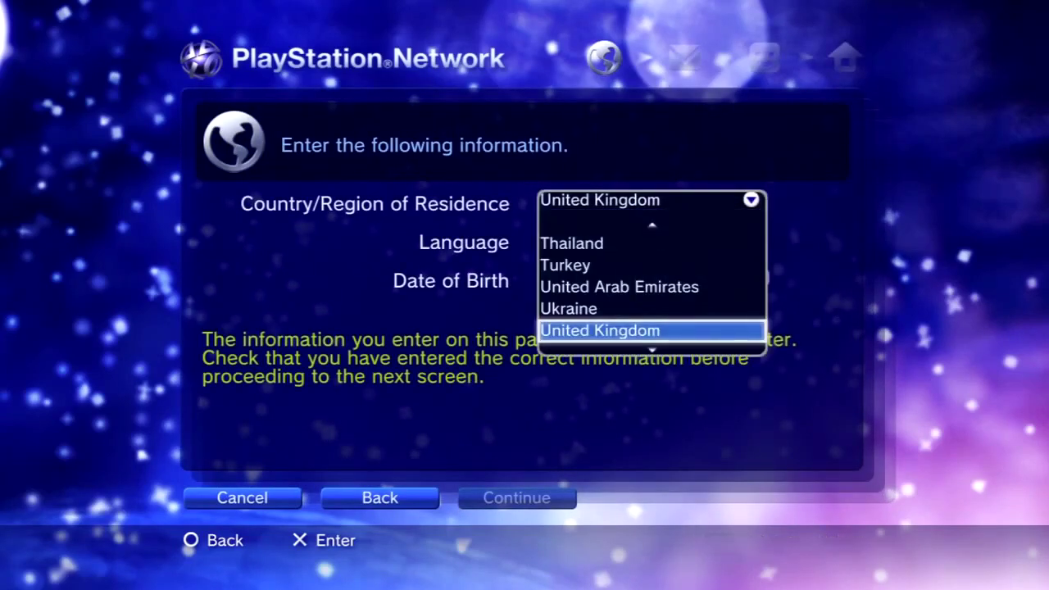
pyautogui.press('Return')
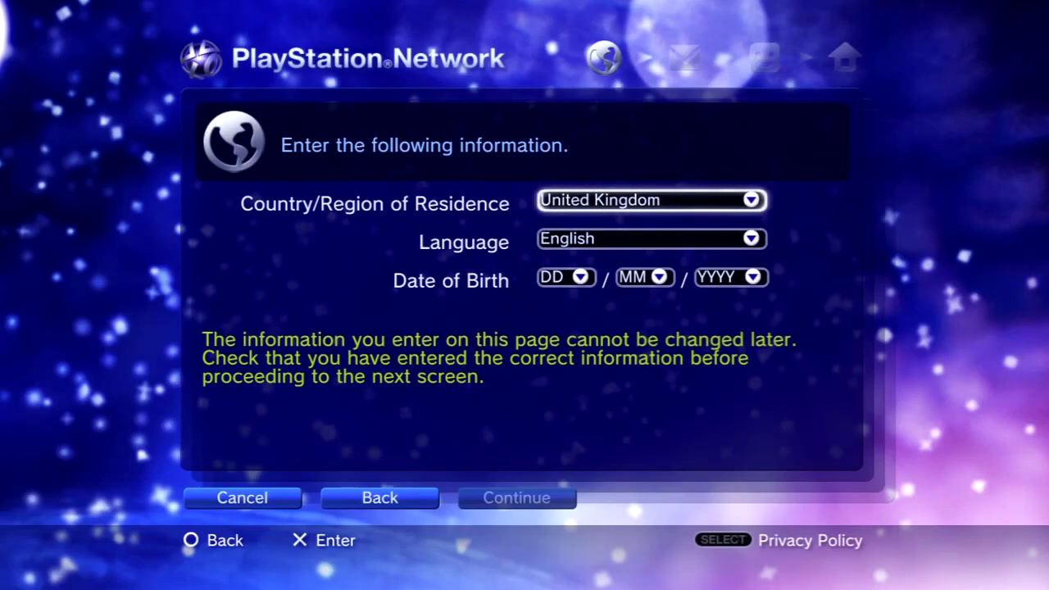
# Reopen Country/Region of Residence and move up the list to Japan
pyautogui.press('Return')
pyautogui.press('Up')
pyautogui.press('Up')
pyautogui.press('Up')
pyautogui.press('Up')
pyautogui.press('Up')
pyautogui.press('Up')
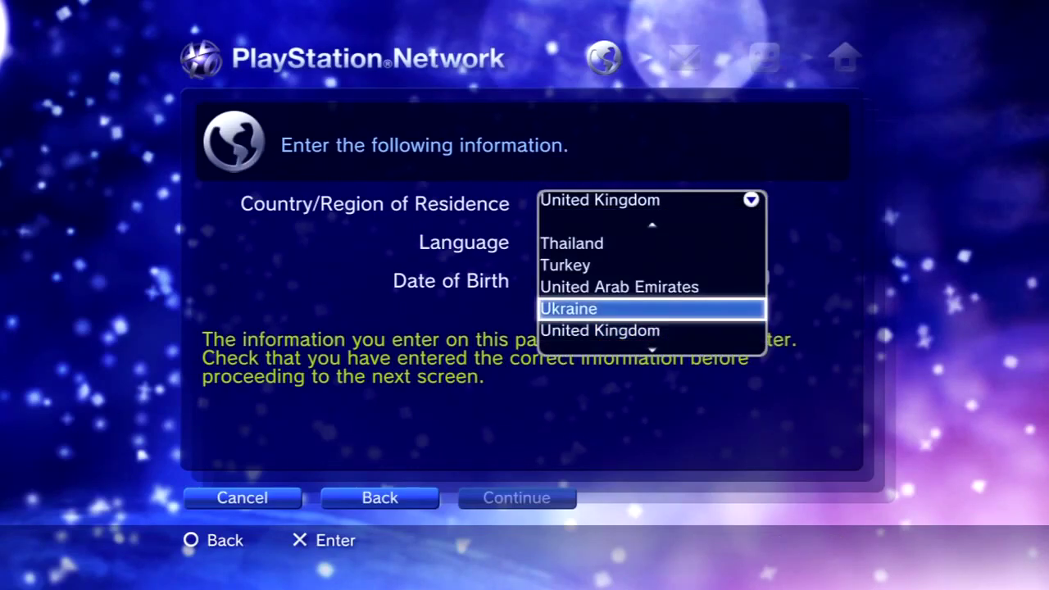
pyautogui.press('Up')
pyautogui.press('Up')
pyautogui.press('Up')
pyautogui.press('Up')
pyautogui.press('Up')
pyautogui.press('Up')
pyautogui.press('Up')
pyautogui.press('Up')
pyautogui.press('Up')
pyautogui.press('Up')
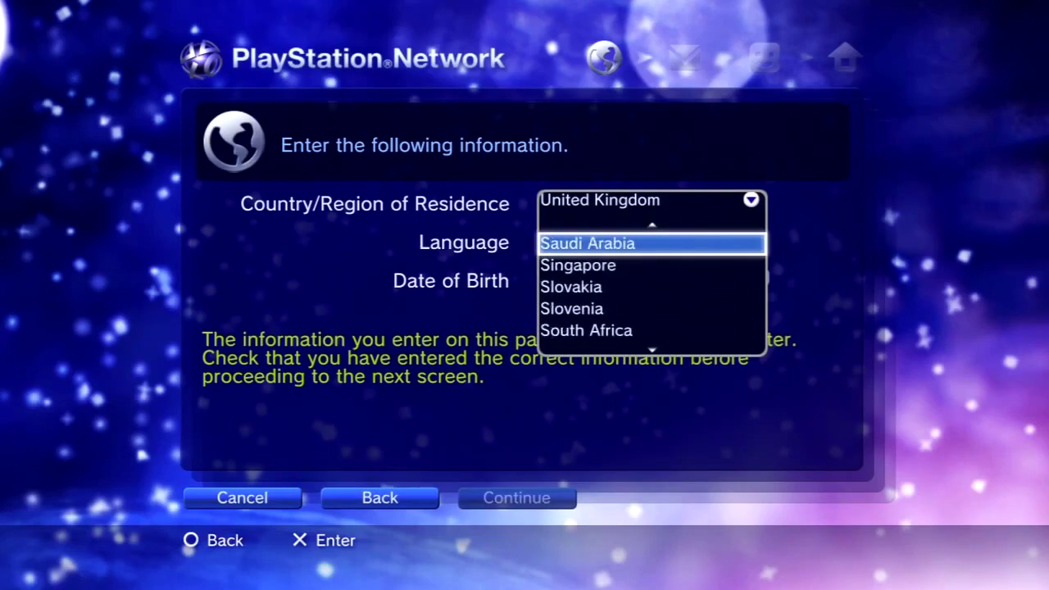
pyautogui.press('Up')
pyautogui.press('Up')
pyautogui.press('Up')
pyautogui.press('Up')
pyautogui.press('Up')
pyautogui.press('Up')
pyautogui.press('Up')
pyautogui.press('Up')
pyautogui.press('Up')
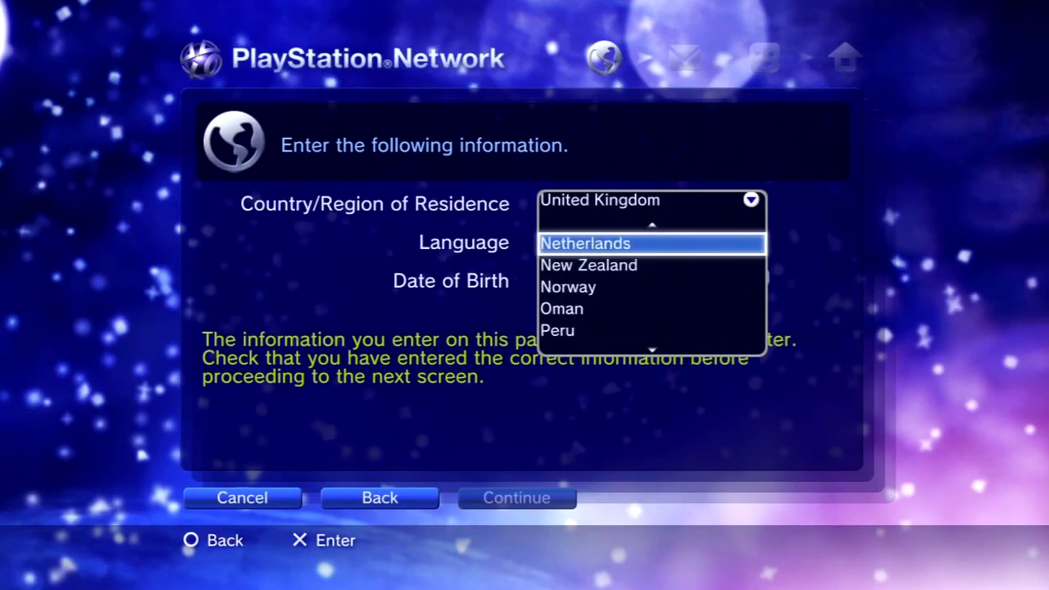
pyautogui.press('Up')
pyautogui.press('Up')
pyautogui.press('Up')
pyautogui.press('Up')
pyautogui.press('Up')
pyautogui.press('Up')
pyautogui.press('Up')
pyautogui.press('Up')
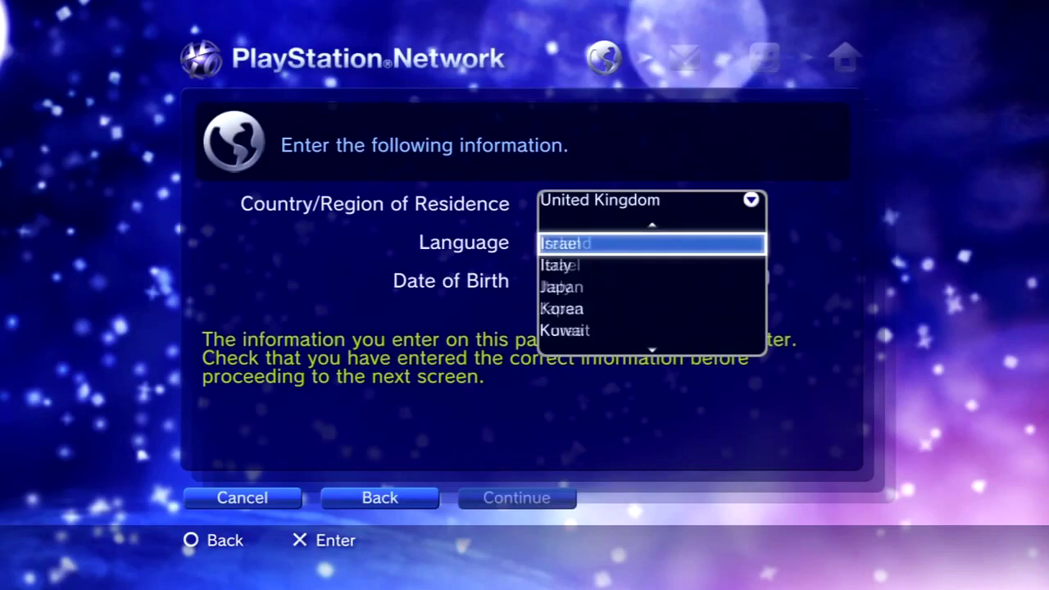
pyautogui.press('Up')
pyautogui.press('Up')
pyautogui.press('Down')
pyautogui.press('Down')
pyautogui.press('Down')
pyautogui.press('Down')
# Set Japan as the country and confirm 日本語 as the display language
pyautogui.press('Return')
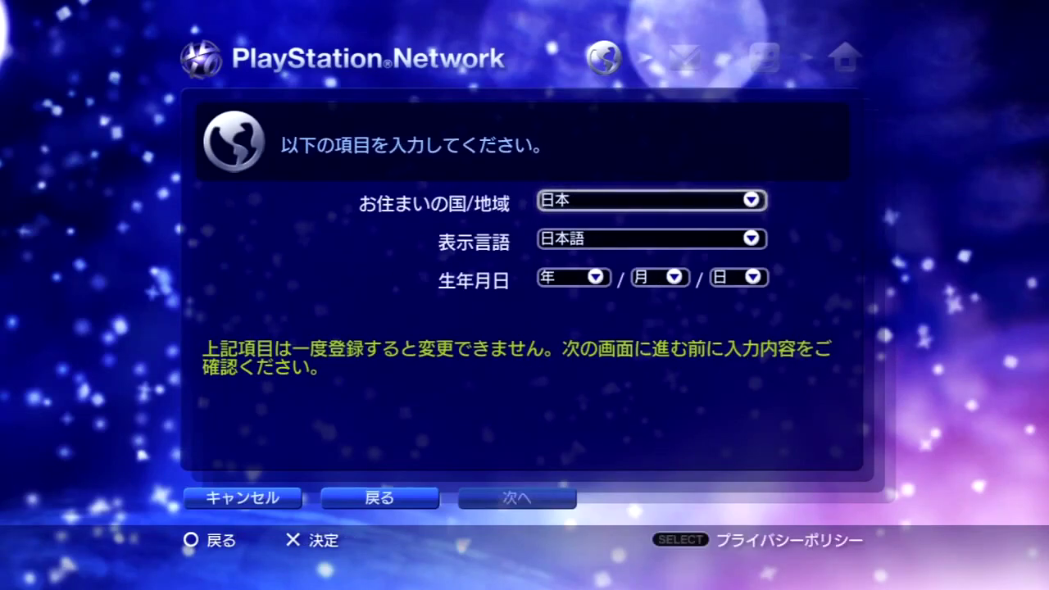
pyautogui.press('Down')
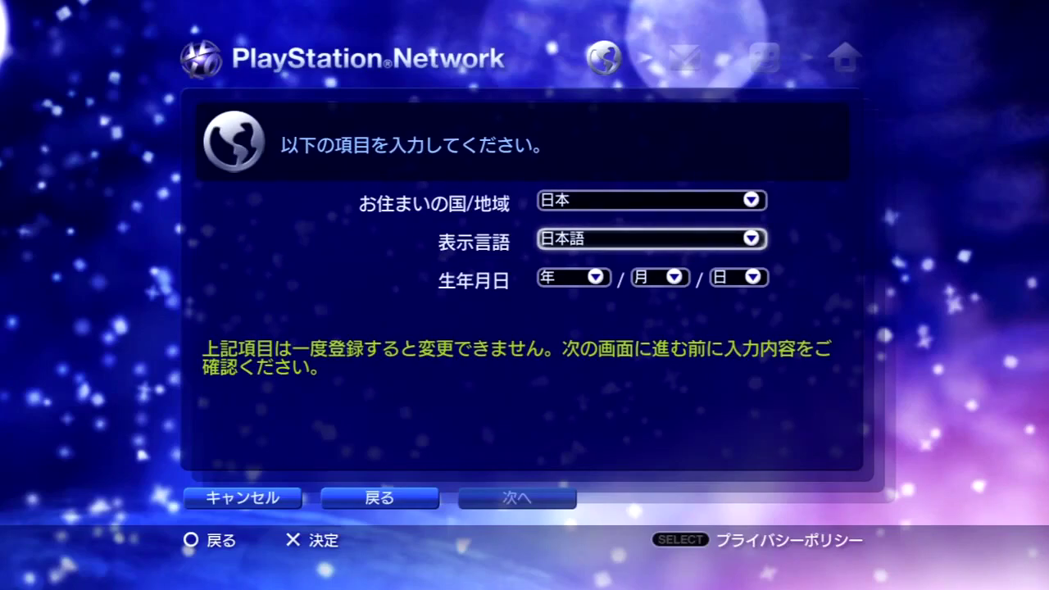
pyautogui.press('Return')
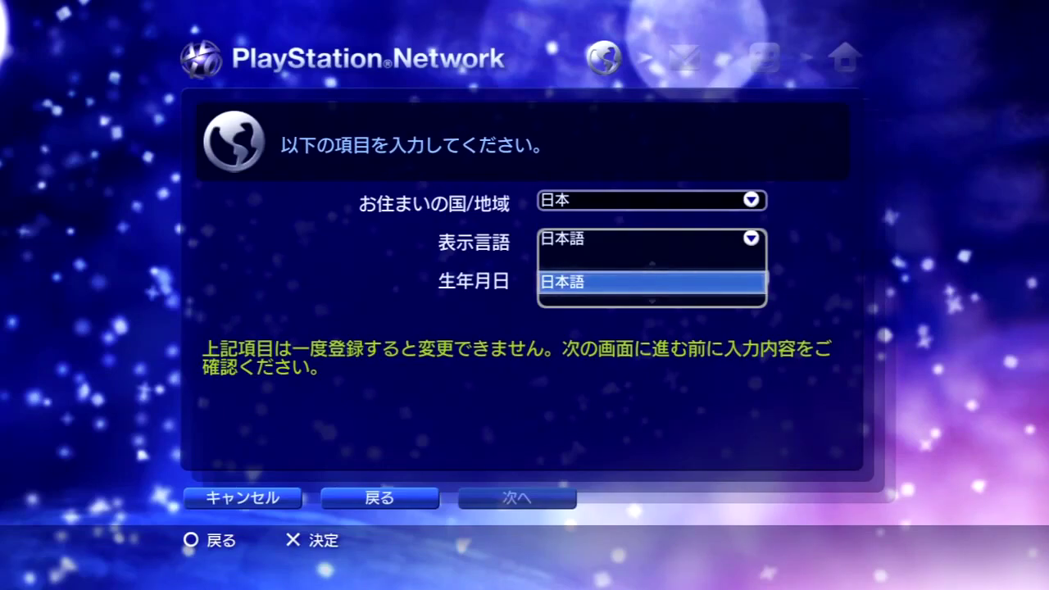
pyautogui.press('Return')
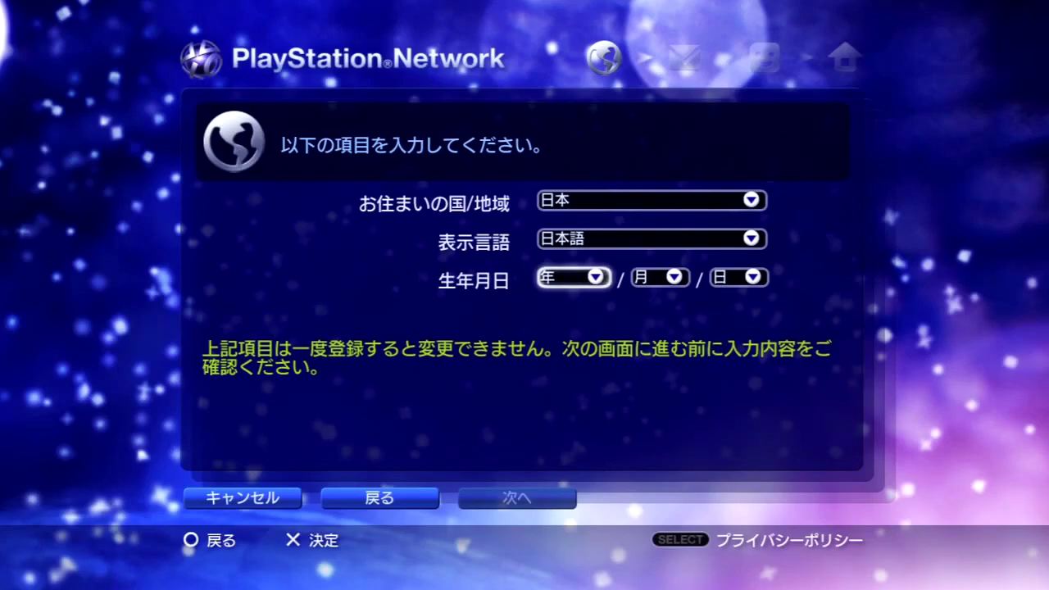
pyautogui.press('Up')
pyautogui.press('Down')
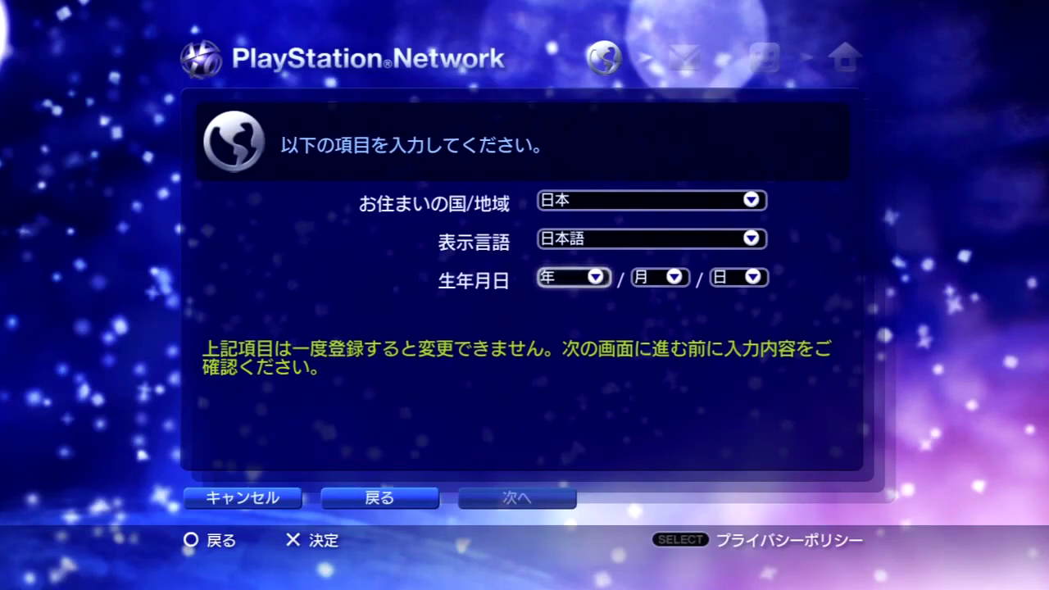
# Set the 生年月日 birth year to 1982
pyautogui.press('Return')
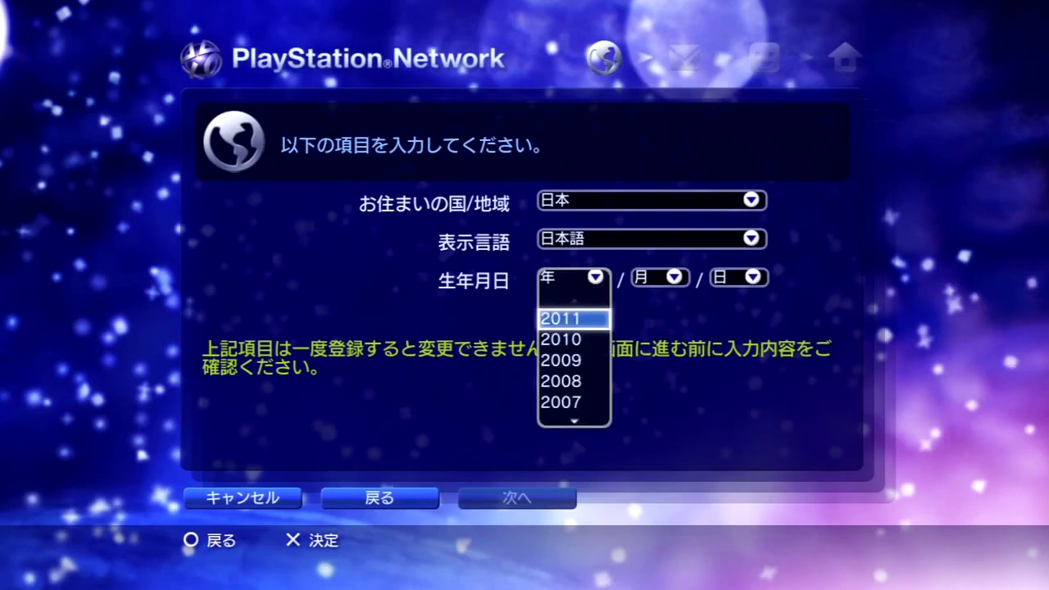
pyautogui.press('Down')
pyautogui.press('Up')
pyautogui.press('Down')
pyautogui.press('Down')
pyautogui.press('Down')
pyautogui.press('Up')
pyautogui.press('Up')
pyautogui.press('Up')
pyautogui.press('Down')
pyautogui.press('Down')
pyautogui.press('Down')
pyautogui.press('Down')
pyautogui.press('Down')
pyautogui.press('Down')
pyautogui.press('Down')
pyautogui.press('Down')
pyautogui.press('Down')
pyautogui.press('Down')
pyautogui.press('Down')
pyautogui.press('Down')
pyautogui.press('Down')
pyautogui.press('Down')
pyautogui.press('Down')
pyautogui.press('Down')
pyautogui.press('Down')
pyautogui.press('Down')
pyautogui.press('Down')
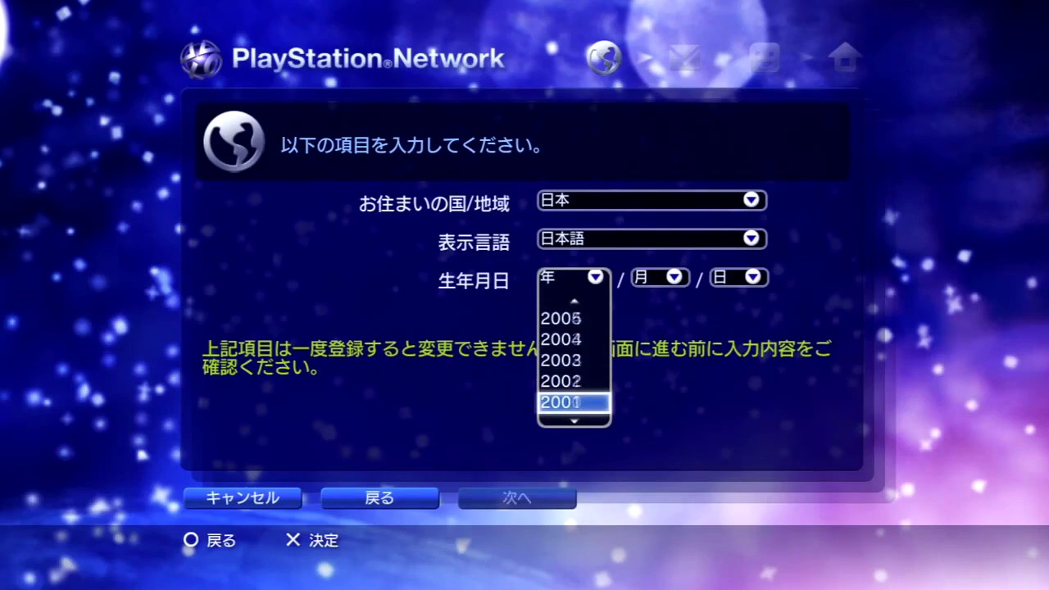
pyautogui.press('Down')
pyautogui.press('Down')
pyautogui.press('Down')
pyautogui.press('Down')
pyautogui.press('Down')
pyautogui.press('Down')
pyautogui.press('Down')
pyautogui.press('Down')
pyautogui.press('Return')
# Set the birth month to 11 and the day to 17, then choose 次へ
pyautogui.press('Right')
pyautogui.press('Return')
pyautogui.press('Down')
pyautogui.press('Down')
pyautogui.press('Down')
pyautogui.press('Down')
pyautogui.press('Down')
pyautogui.press('Down')
pyautogui.press('Down')
pyautogui.press('Down')
pyautogui.press('Down')
pyautogui.press('Down')
pyautogui.press('Down')
pyautogui.press('Up')
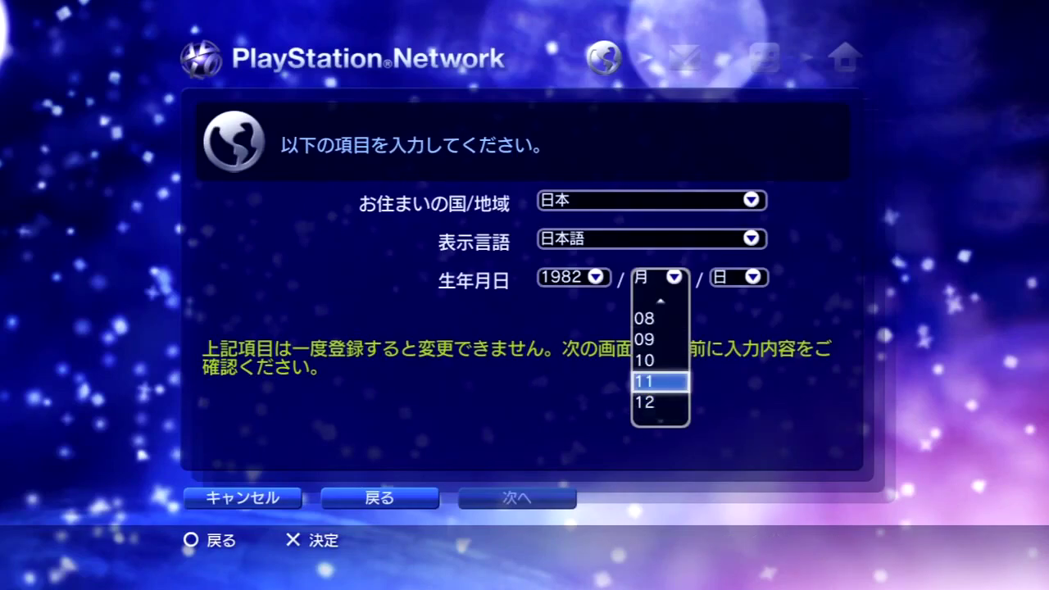
pyautogui.press('Return')
pyautogui.press('Right')
pyautogui.press('Return')
pyautogui.press('Down')
pyautogui.press('Down')
pyautogui.press('Down')
pyautogui.press('Down')
pyautogui.press('Down')
pyautogui.press('Down')
pyautogui.press('Down')
pyautogui.press('Down')
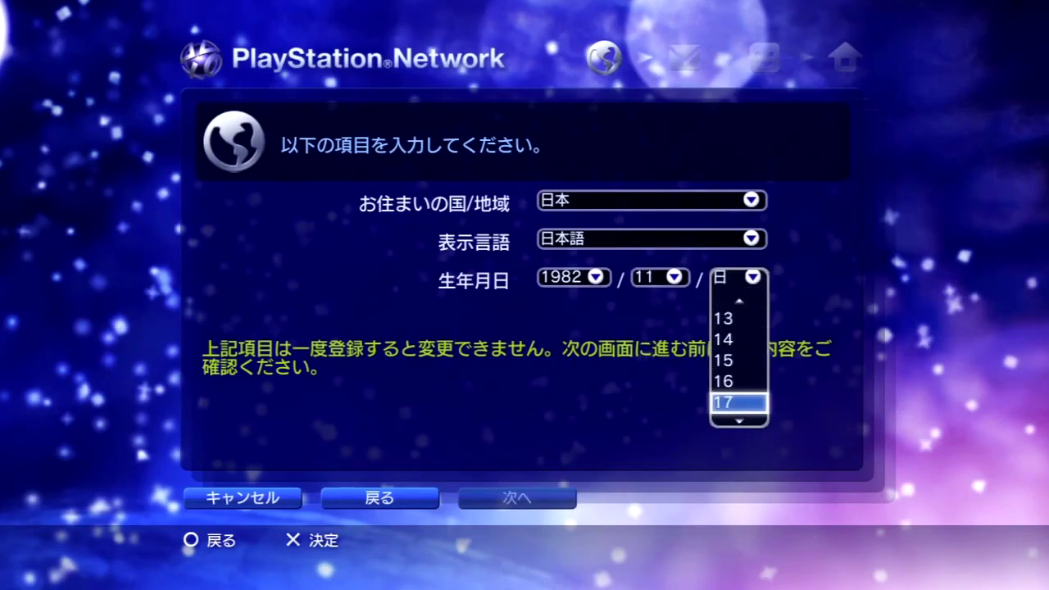
pyautogui.press('Return')
pyautogui.press('Down')
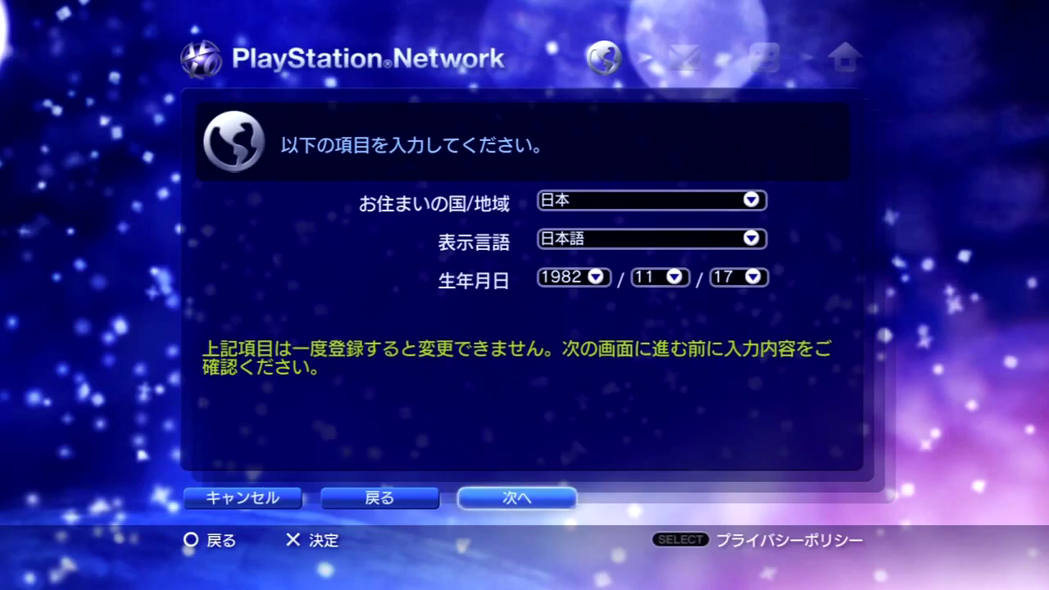
pyautogui.press('Return')
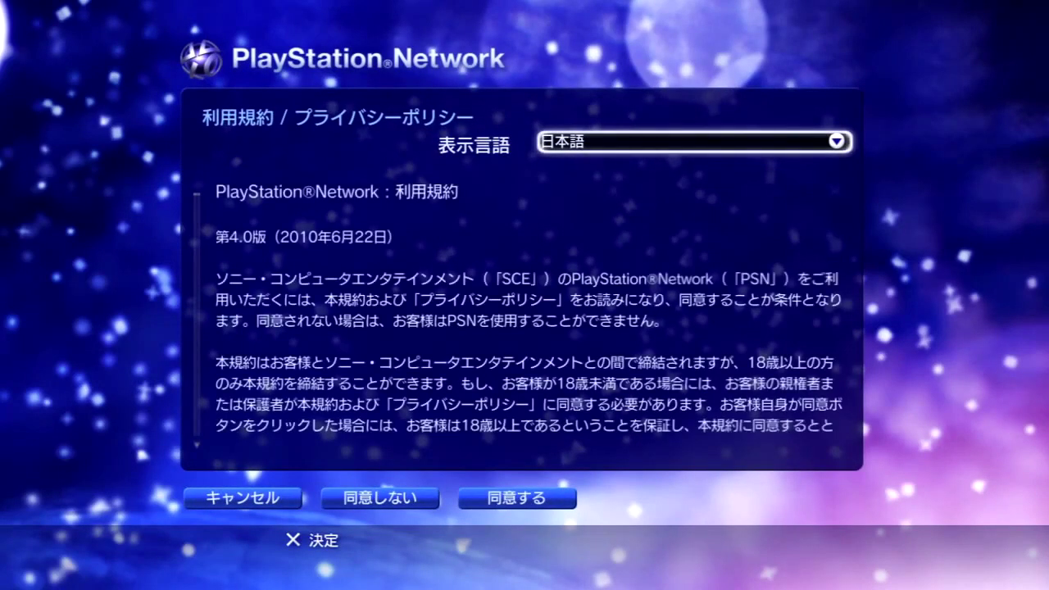
# Scroll through the 利用規約 and privacy policy text, then agree with 同意する
pyautogui.press('Down')
pyautogui.press('Right')
pyautogui.press('Up')
pyautogui.press('Down')
pyautogui.press('Down')
pyautogui.press('Down')
pyautogui.press('Down')
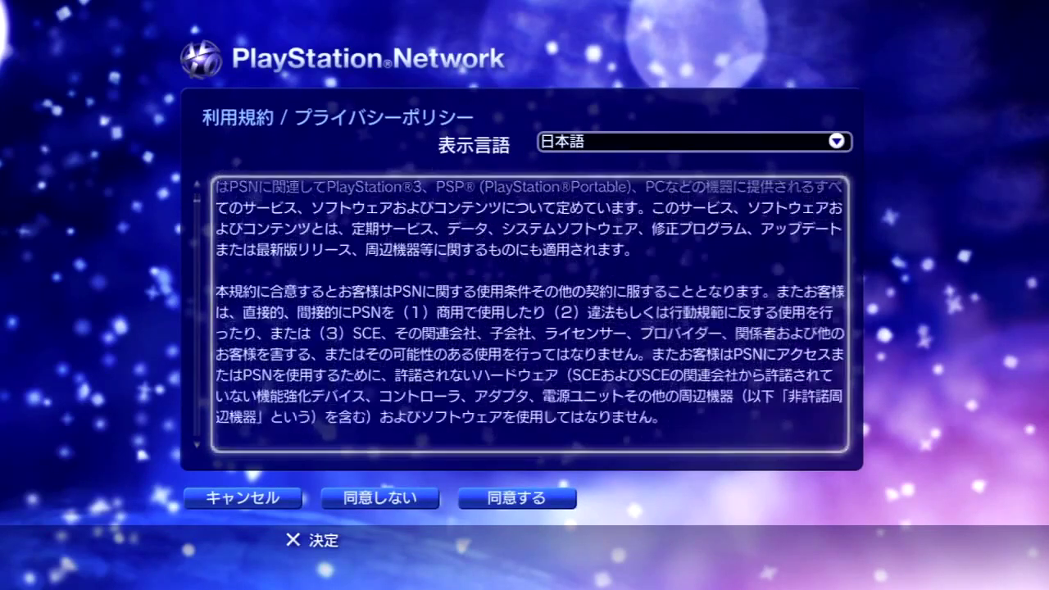
pyautogui.press('Up')
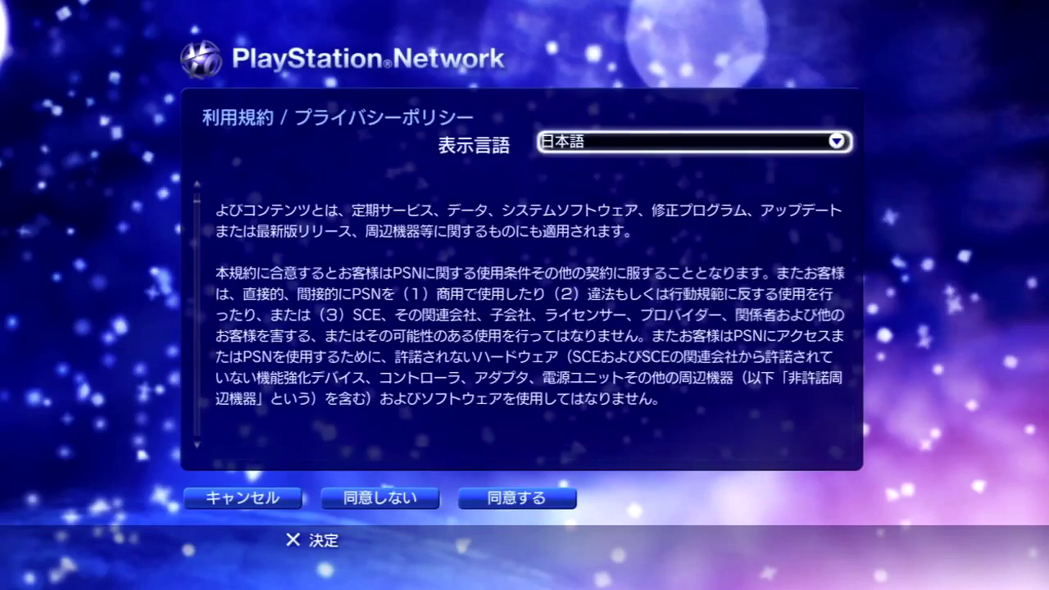
pyautogui.press('Down')
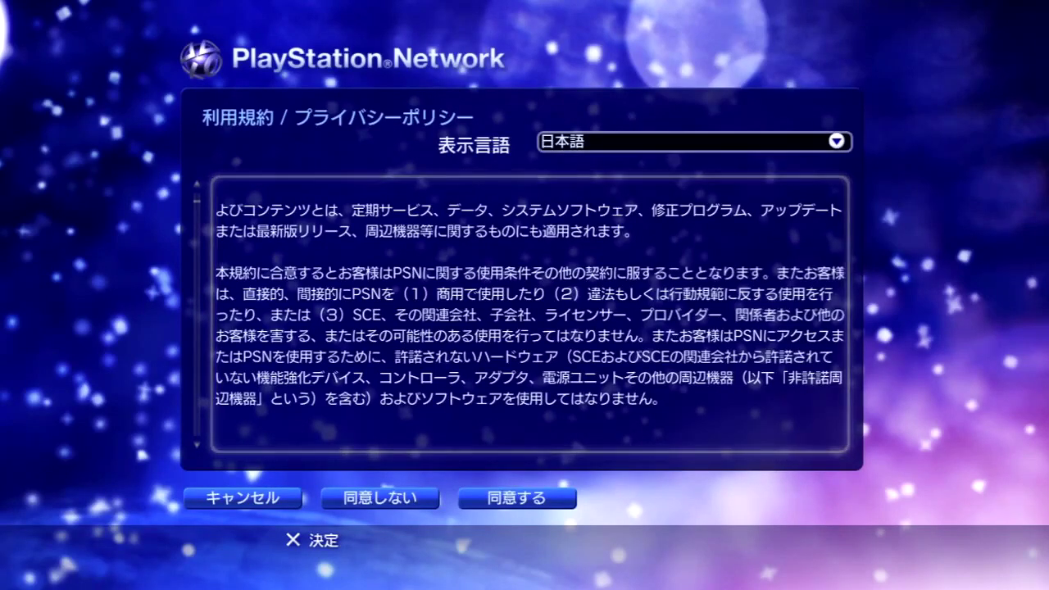
pyautogui.press('Up')
pyautogui.press('Down')
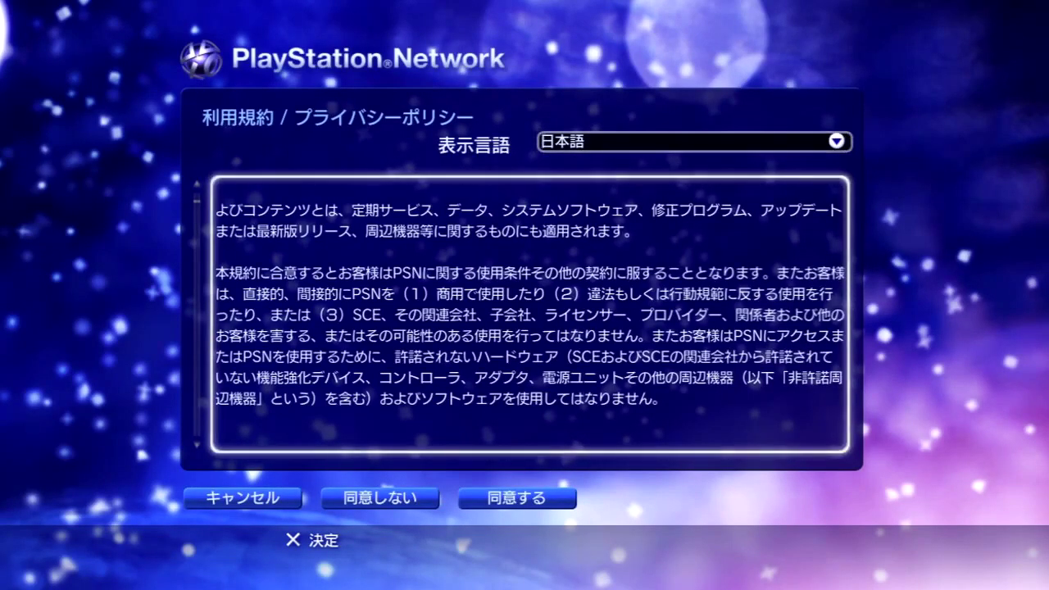
pyautogui.press('Down')
pyautogui.press('Down')
pyautogui.press('Down')
pyautogui.press('Down')
pyautogui.press('Down')
pyautogui.press('Down')
pyautogui.press('Down')
pyautogui.press('Down')
pyautogui.press('Down')
pyautogui.press('Down')
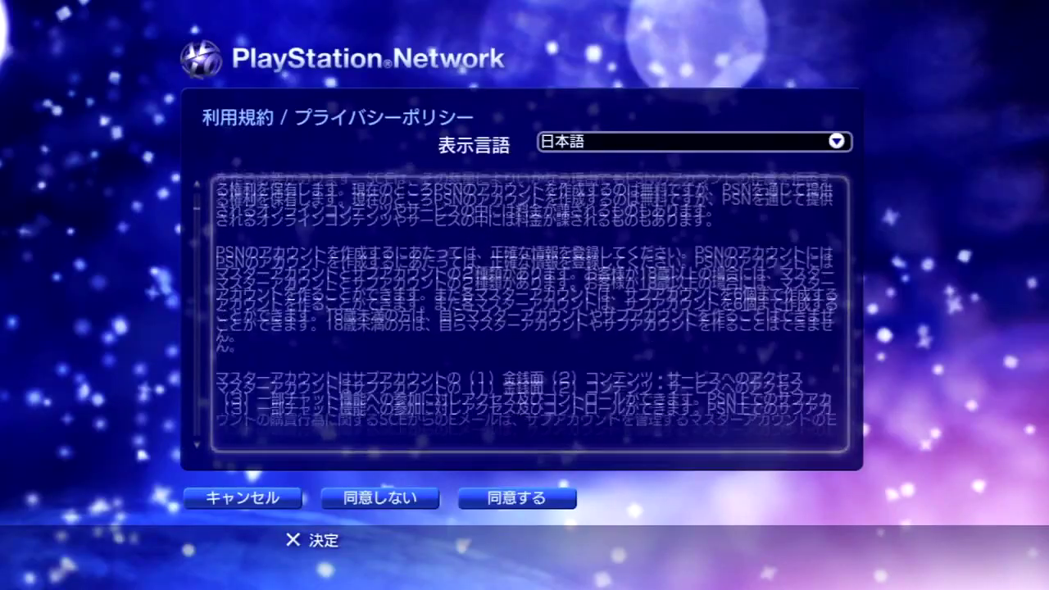
pyautogui.press('Down')
pyautogui.press('Down')
pyautogui.press('Down')
pyautogui.press('Down')
pyautogui.press('Down')
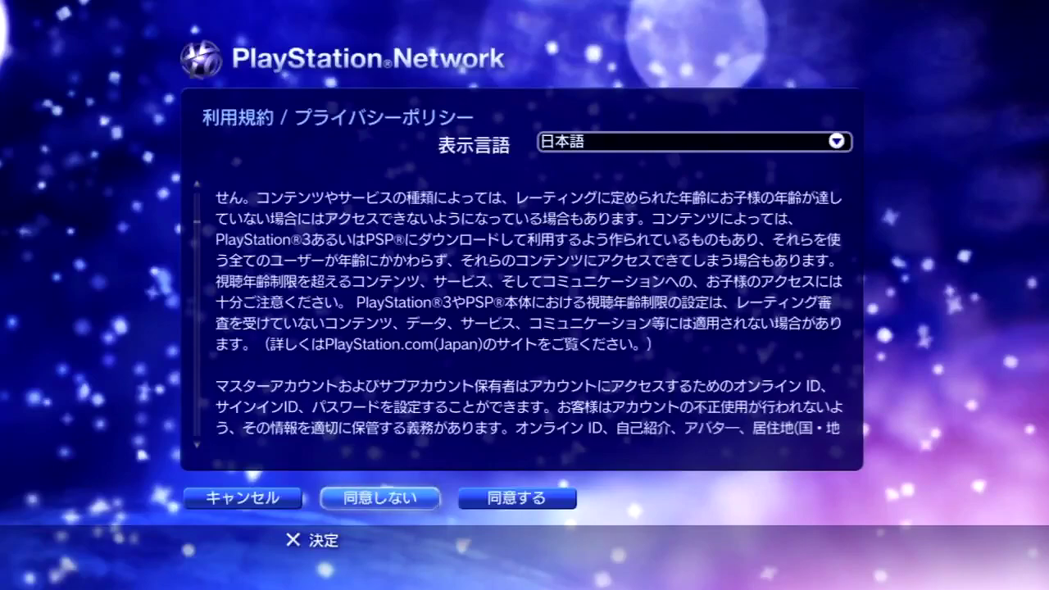
pyautogui.press('Right')
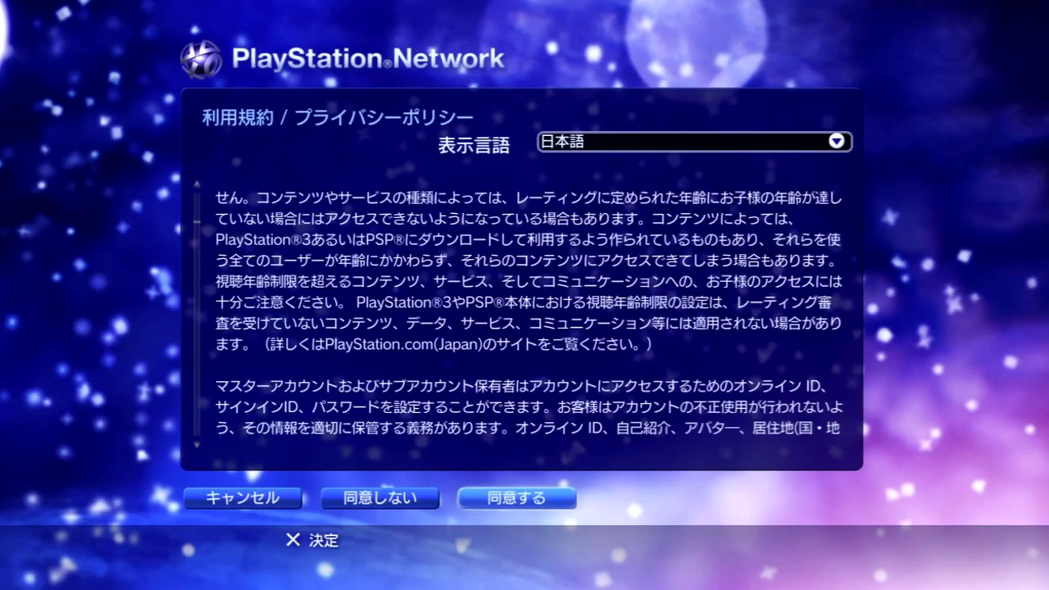
pyautogui.press('Return')
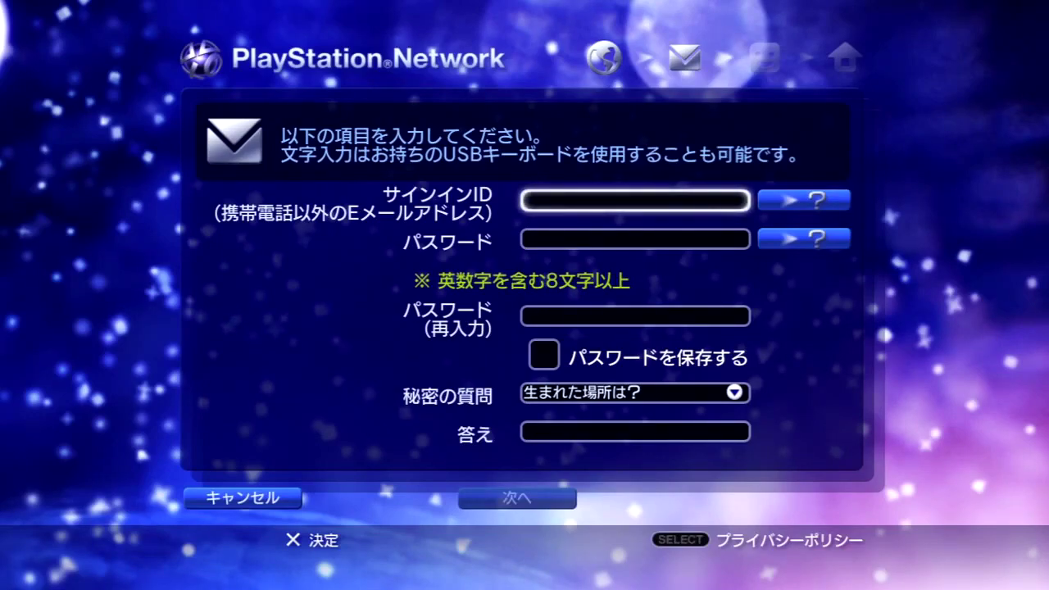
# Open the Sign-in ID field and choose the on-screen keyboard's character set
pyautogui.press('Return')
pyautogui.press('Left')
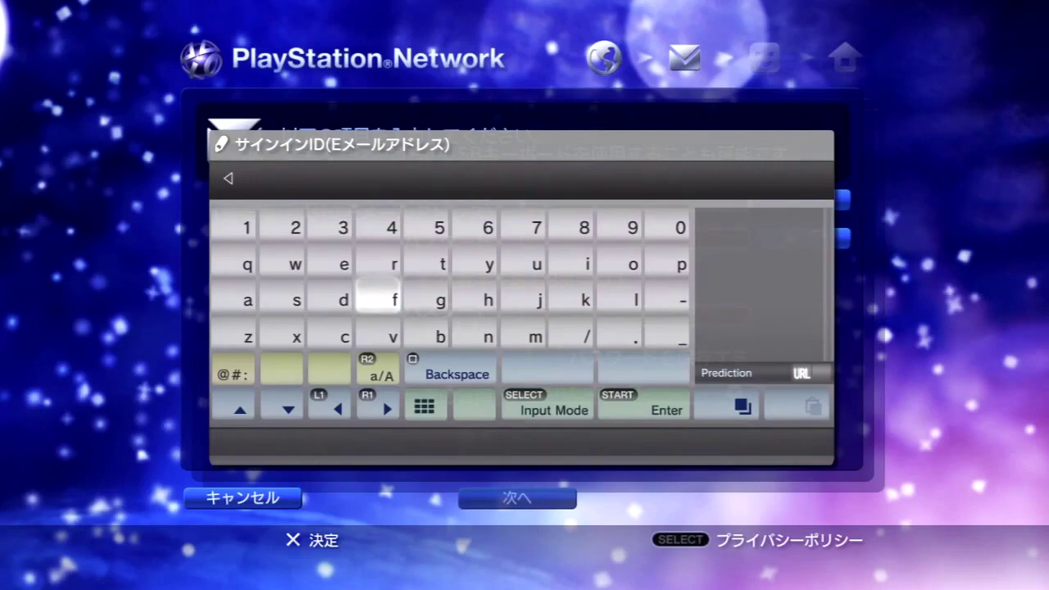
pyautogui.press('Up')
pyautogui.press('Left')
pyautogui.press('Left')
pyautogui.press('Down')
pyautogui.press('Down')
pyautogui.press('Down')
pyautogui.press('Return')
pyautogui.press('Return')
pyautogui.press('Up')
pyautogui.press('Up')
pyautogui.press('Up')
pyautogui.press('Down')
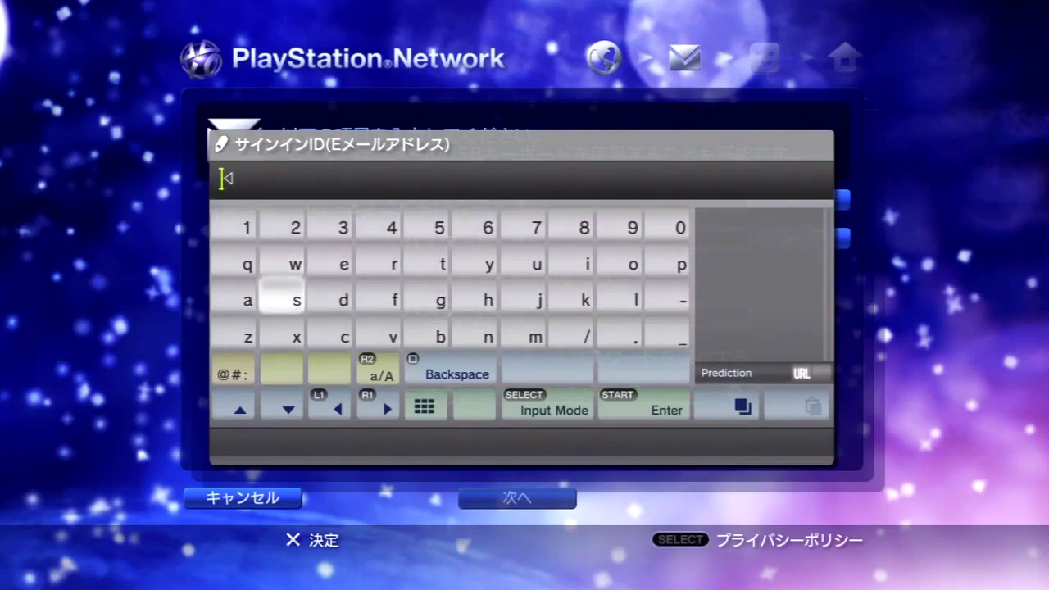
pyautogui.press('Right')
pyautogui.press('Right')
pyautogui.press('Right')
pyautogui.press('Left')
pyautogui.press('Left')
pyautogui.press('Left')
pyautogui.press('Right')
pyautogui.press('Right')
pyautogui.press('Left')
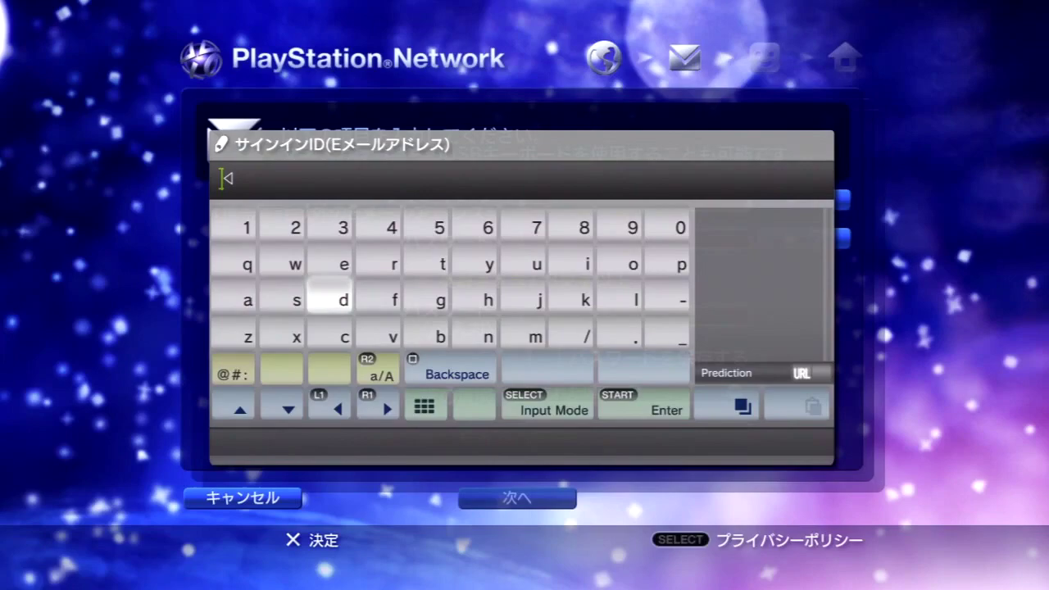
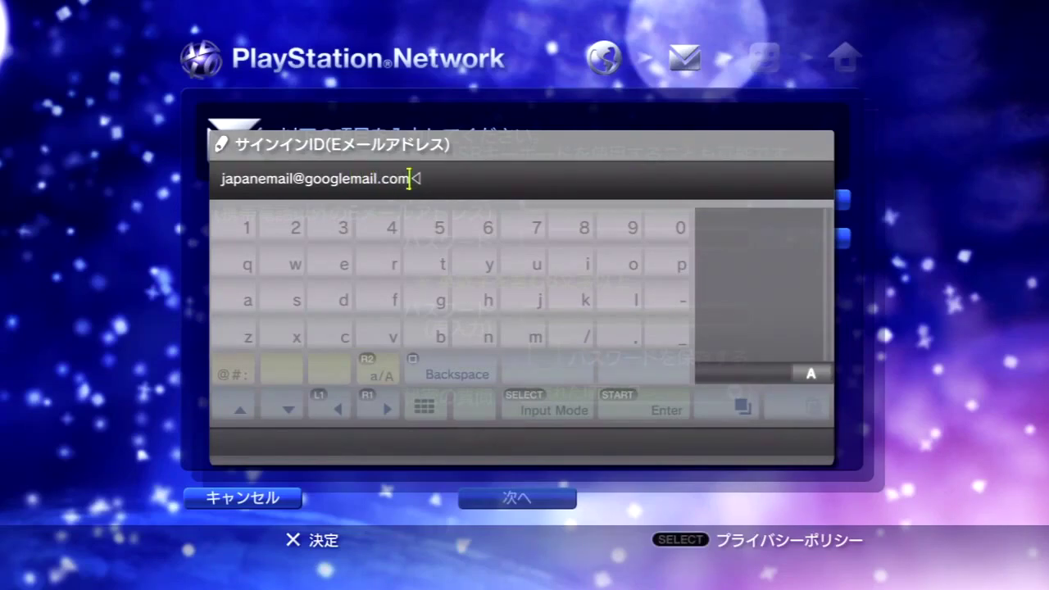
# Type the e-mail address as the sign-in ID and accept its confirmation
pyautogui.press('Return')
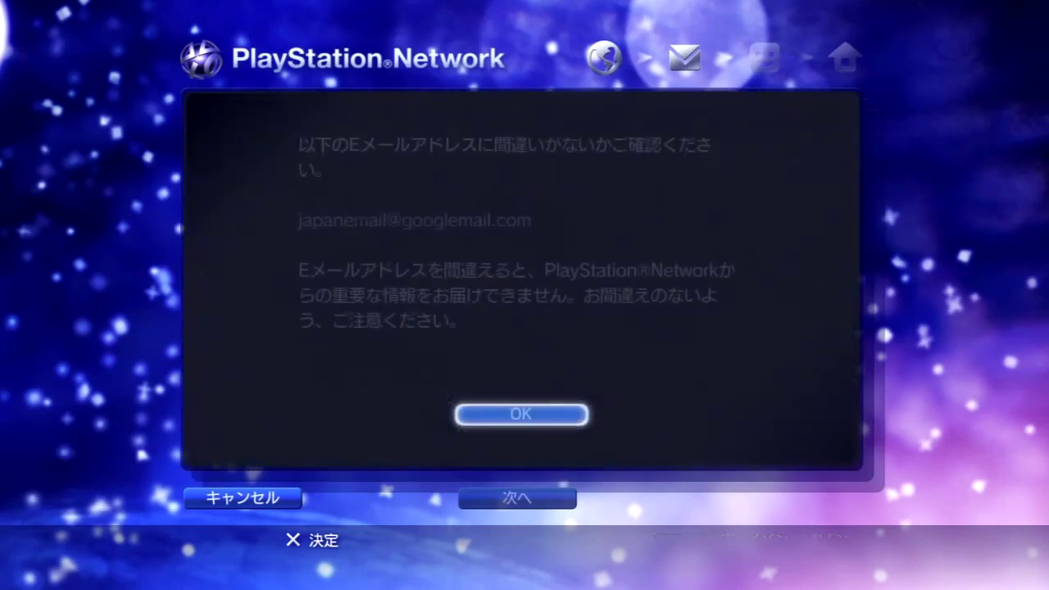
pyautogui.press('Return')
pyautogui.press('Down')
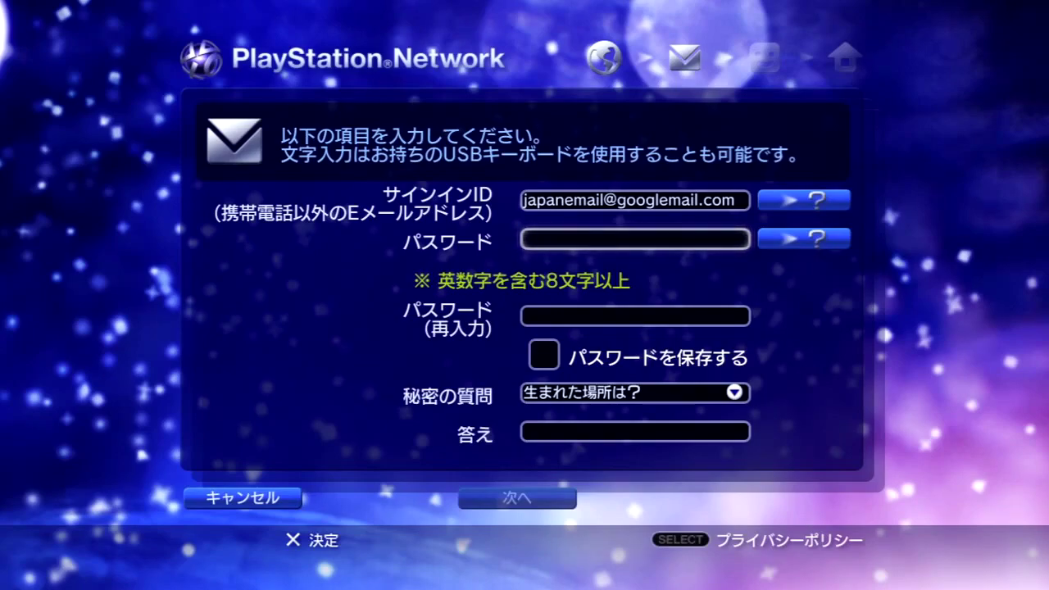
# Enter a nine-character password, correcting it after the invalid-password notice
pyautogui.press('Return')
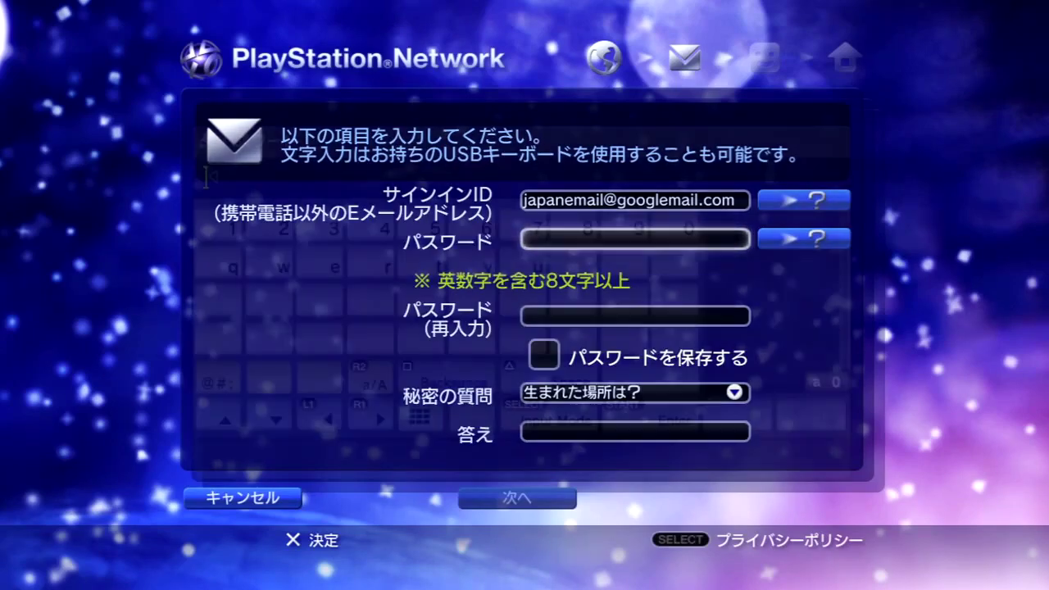
pyautogui.press('Left')
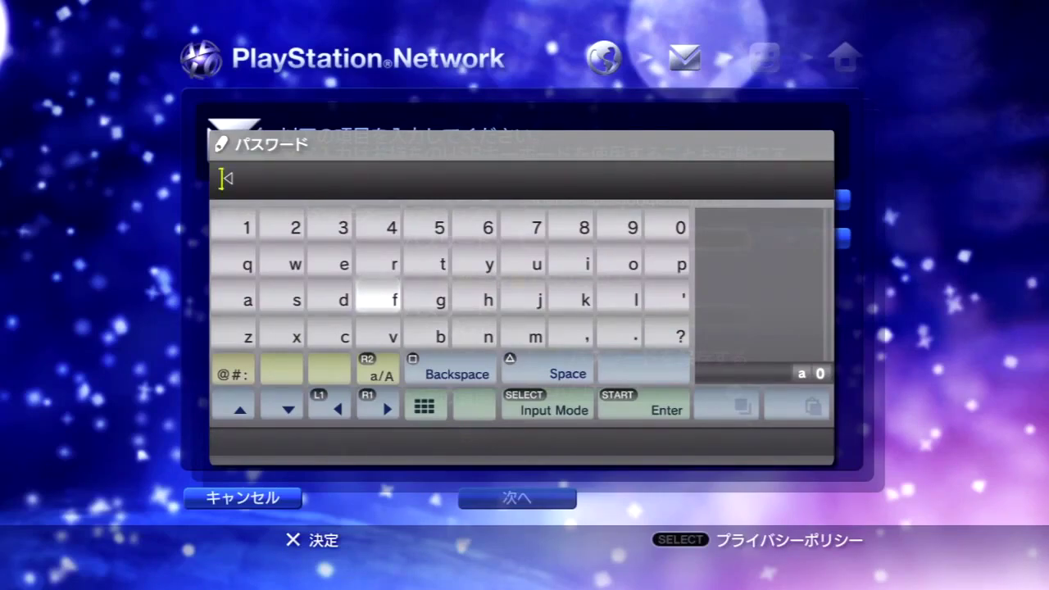
pyautogui.write('**')
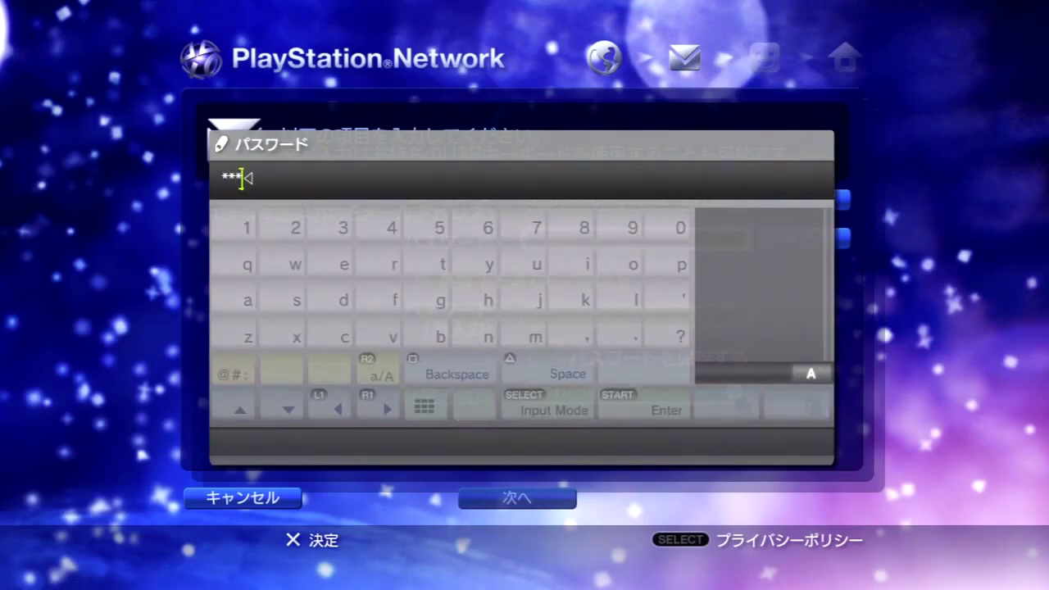
pyautogui.press('BackSpace')
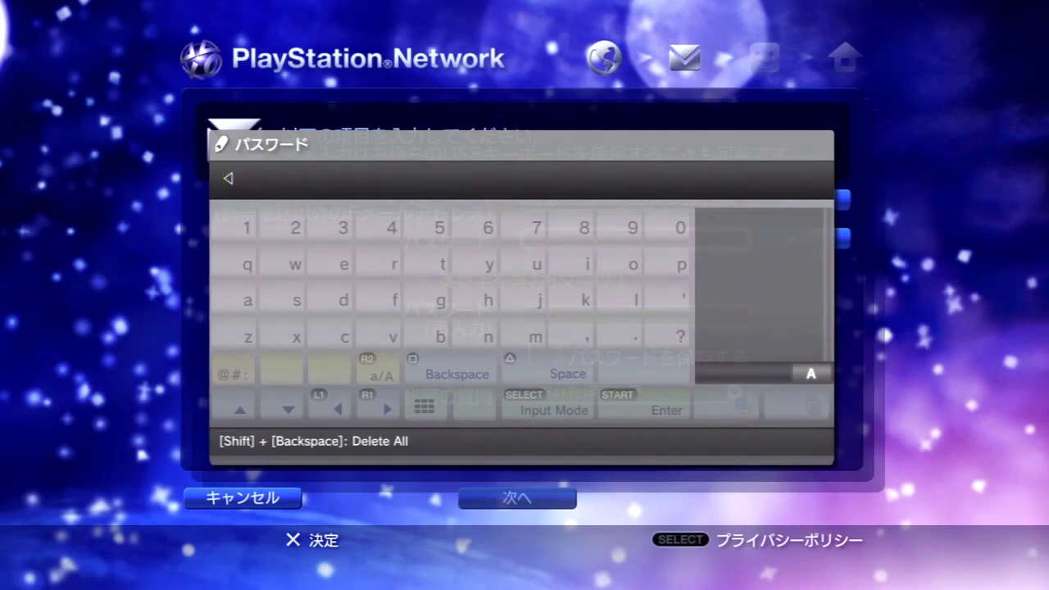
pyautogui.write('*')
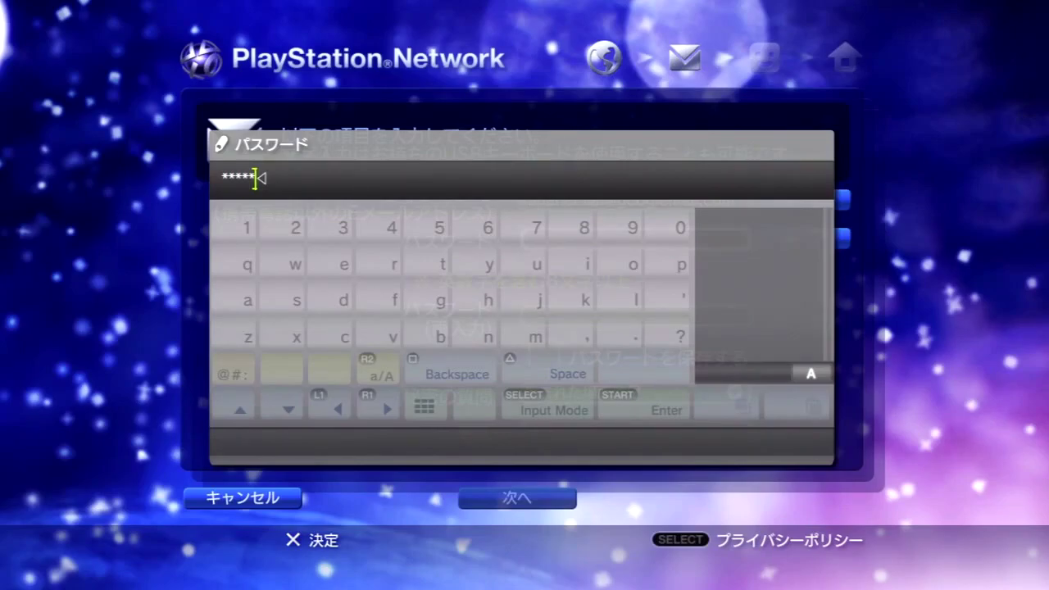
pyautogui.press('Return')
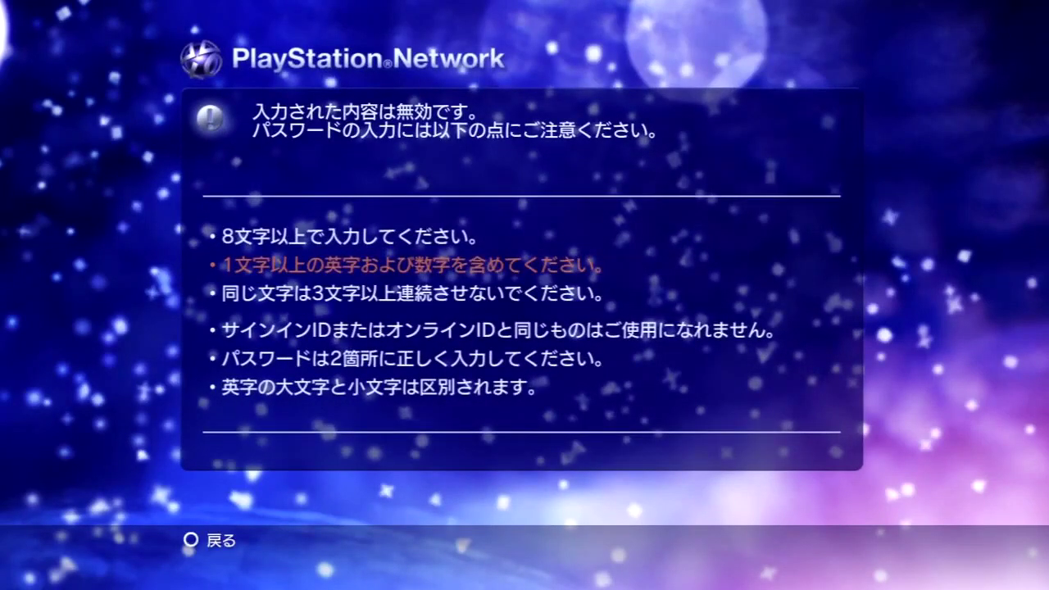
pyautogui.press('Escape')
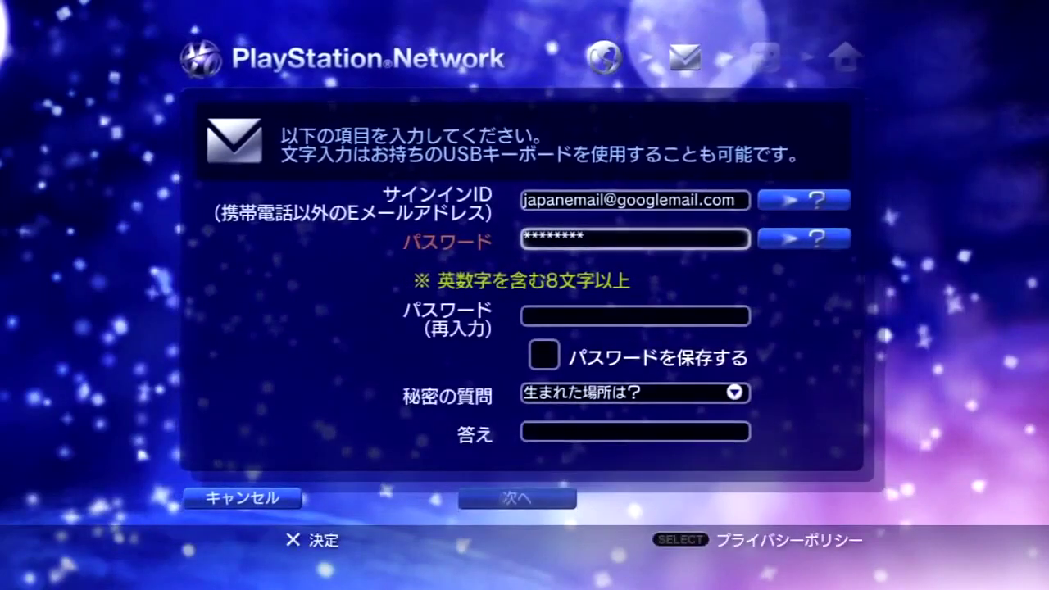
pyautogui.press('Return')
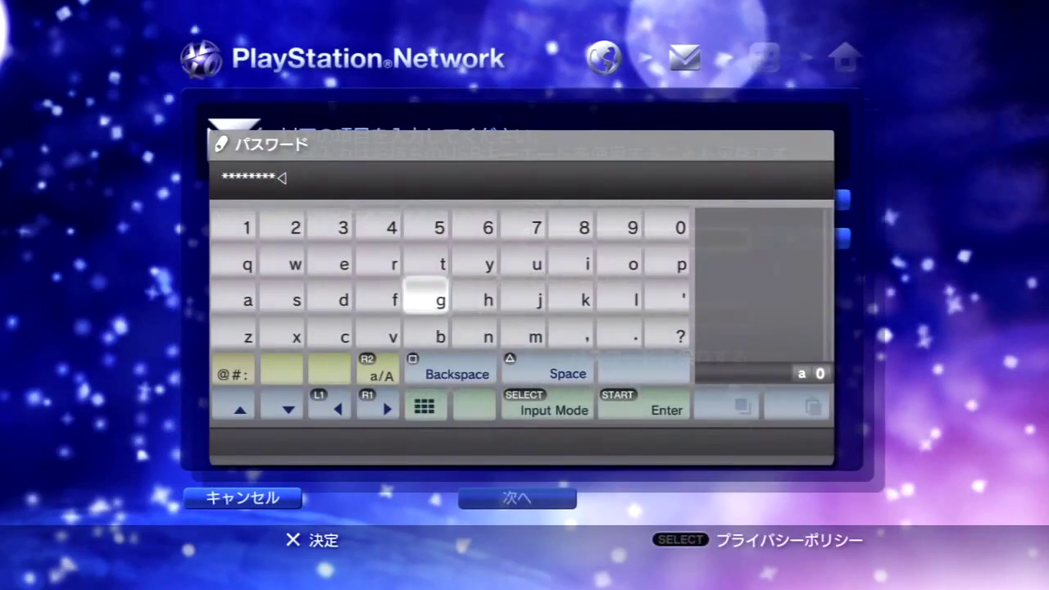
pyautogui.write('g')
pyautogui.press('Return')
# Re-enter the password in the confirmation field, retrying after each password-rules error
pyautogui.press('Down')
pyautogui.press('Return')
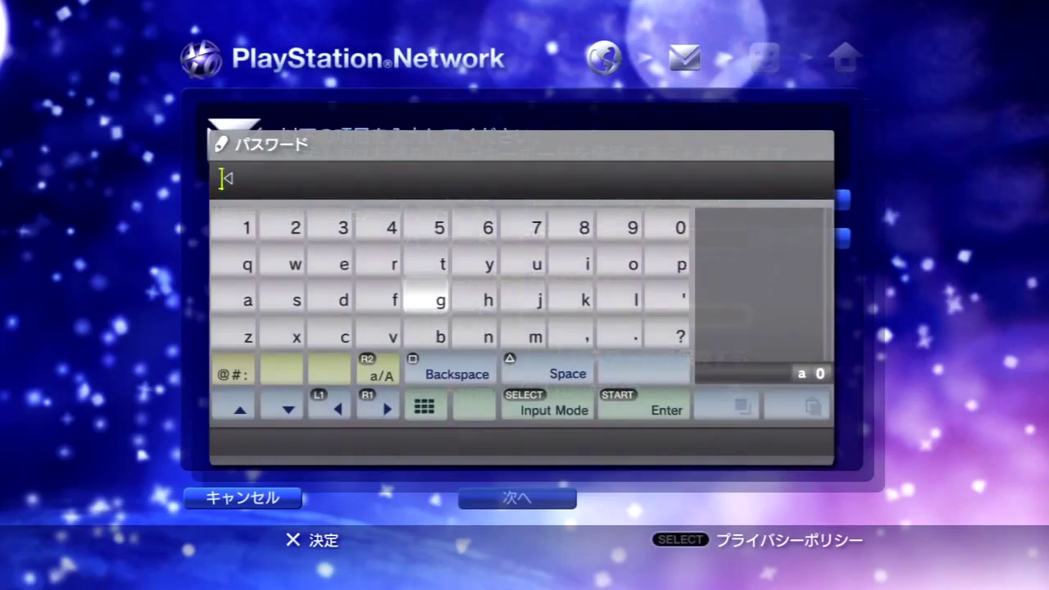
pyautogui.write('gg')
pyautogui.press('Return')
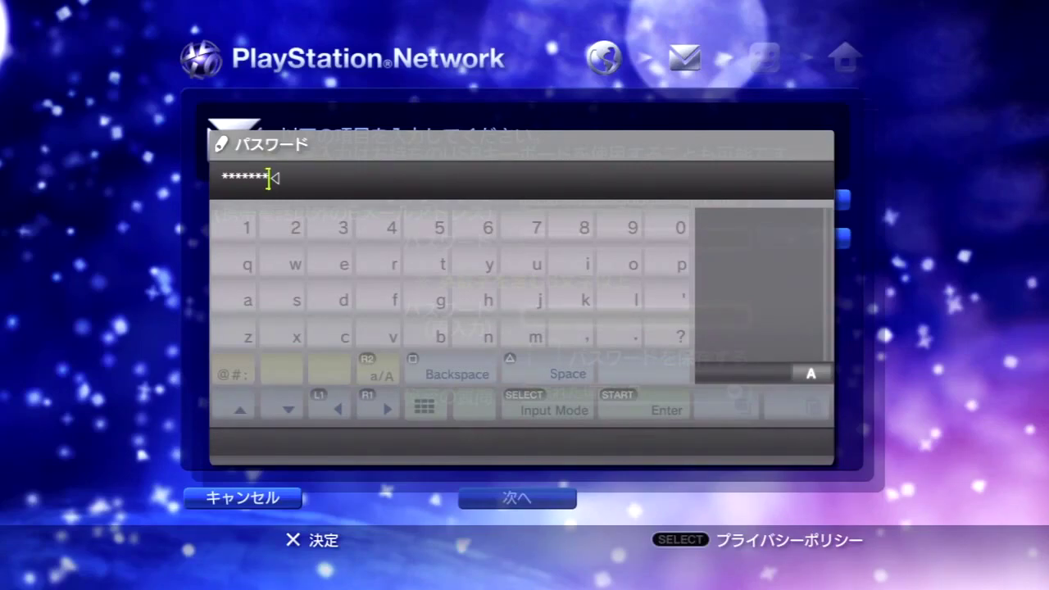
pyautogui.press('Return')
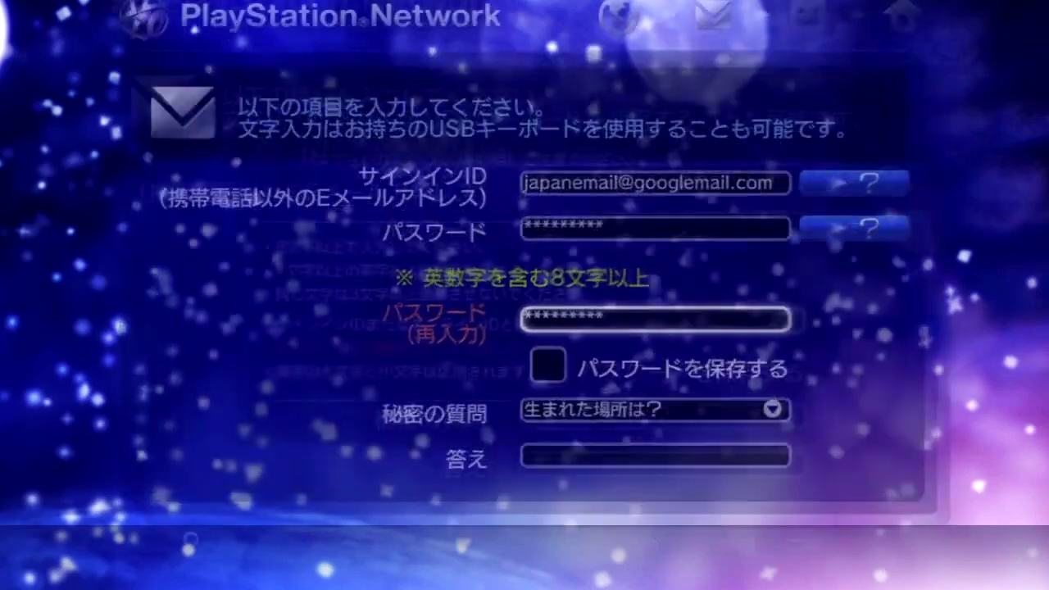
pyautogui.press('Escape')
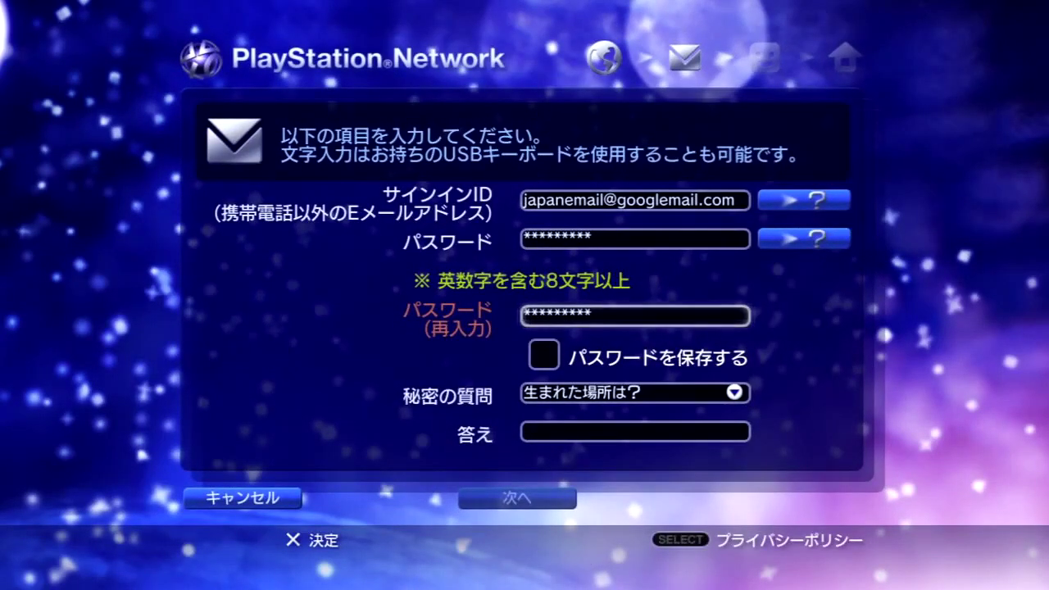
pyautogui.press('Return')
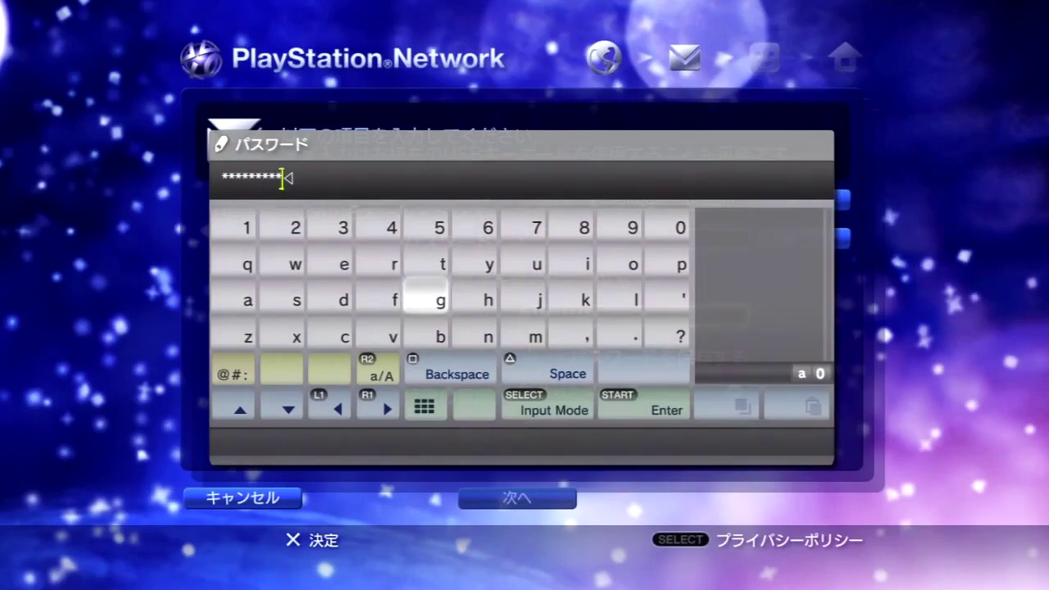
pyautogui.write('A')
pyautogui.press('Return')
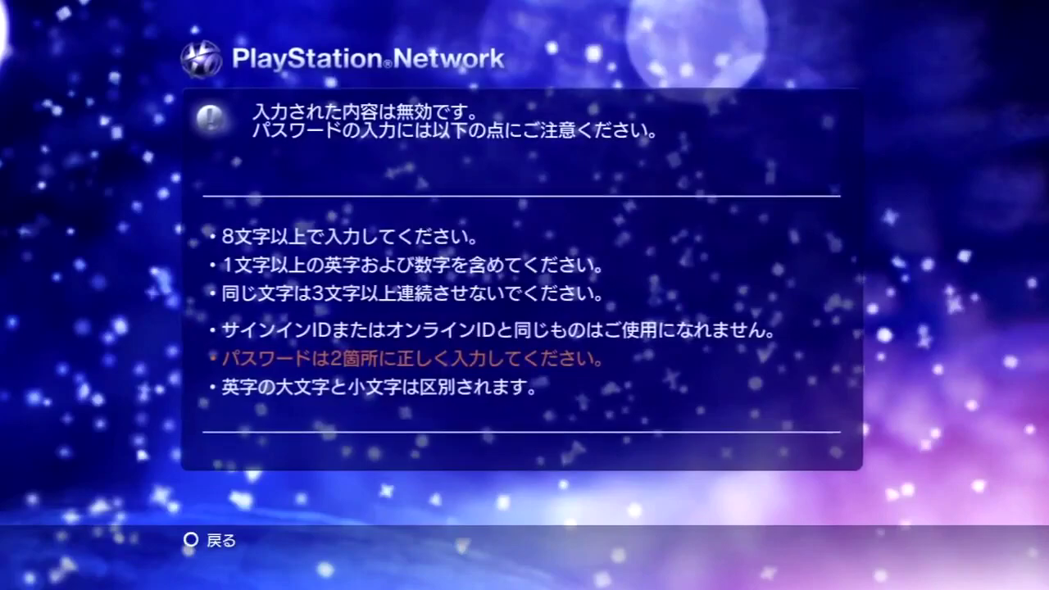
pyautogui.press('Escape')
pyautogui.press('Return')
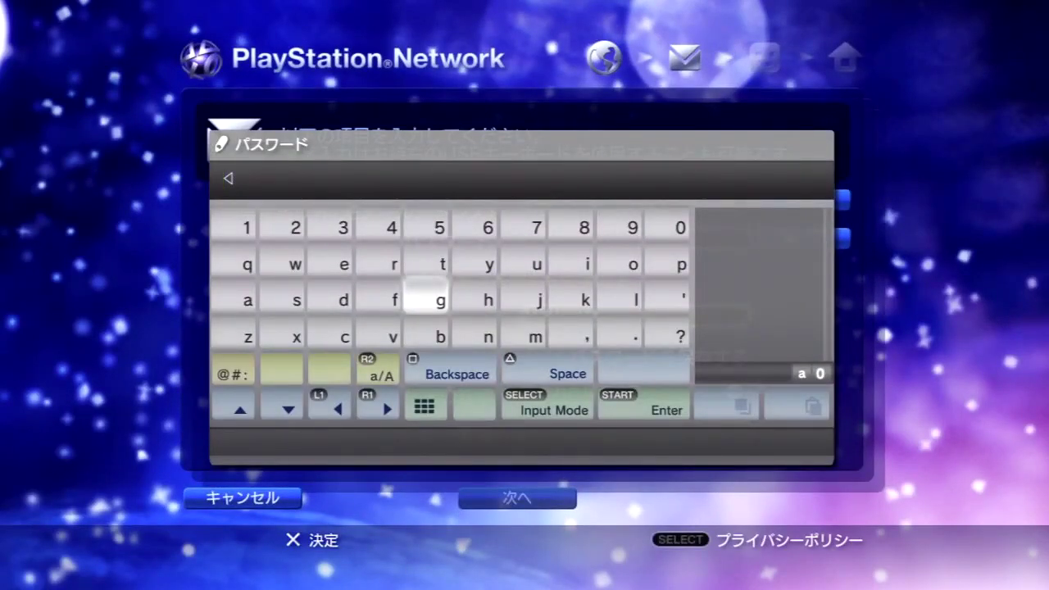
pyautogui.press('Return')
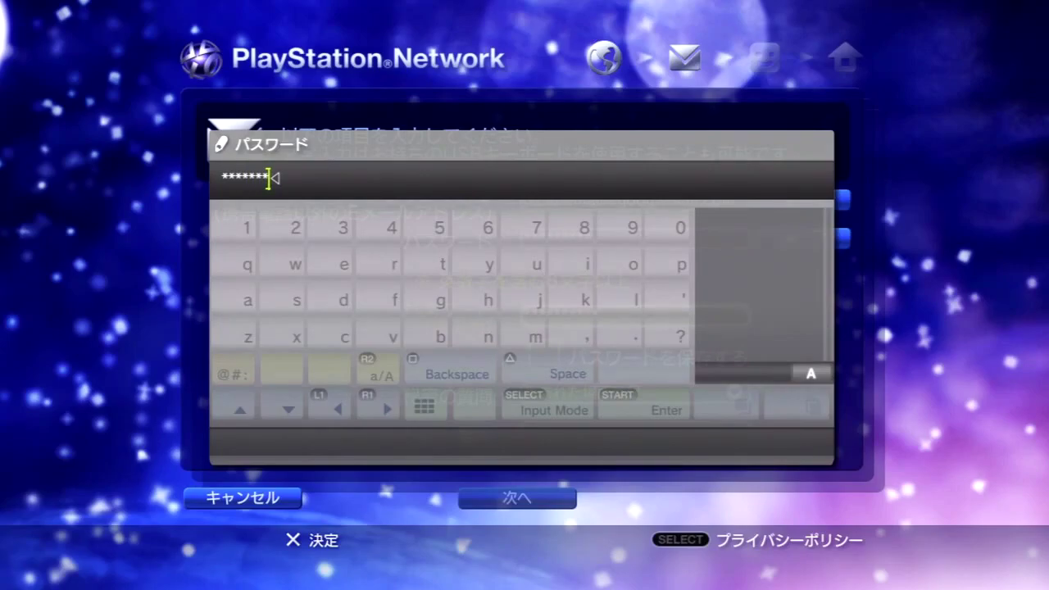
pyautogui.press('Escape')
# Correct the last characters of the first password, then open the 秘密の質問 list
pyautogui.press('Up')
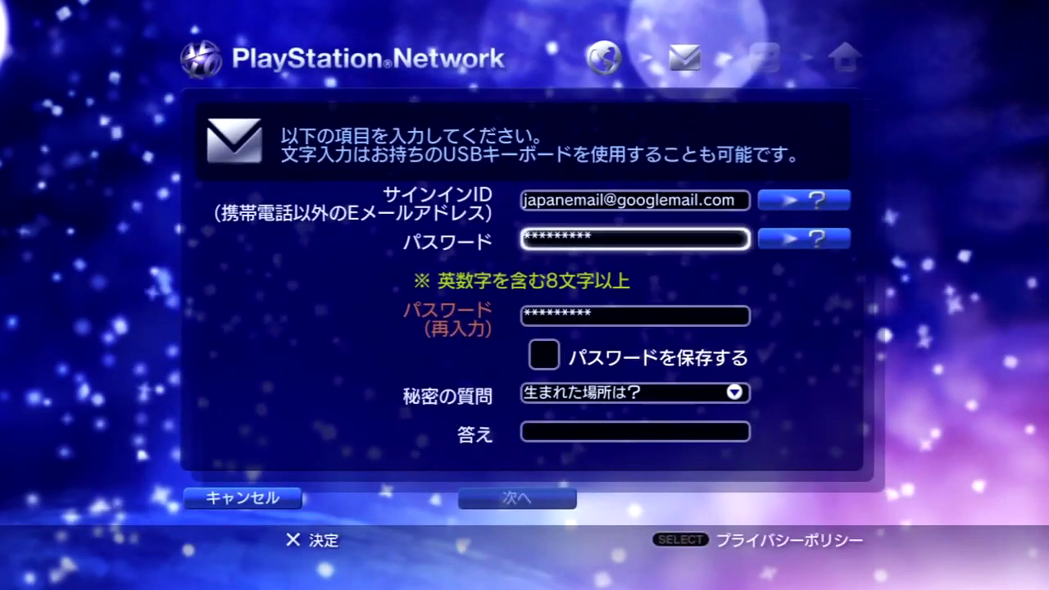
pyautogui.press('Return')
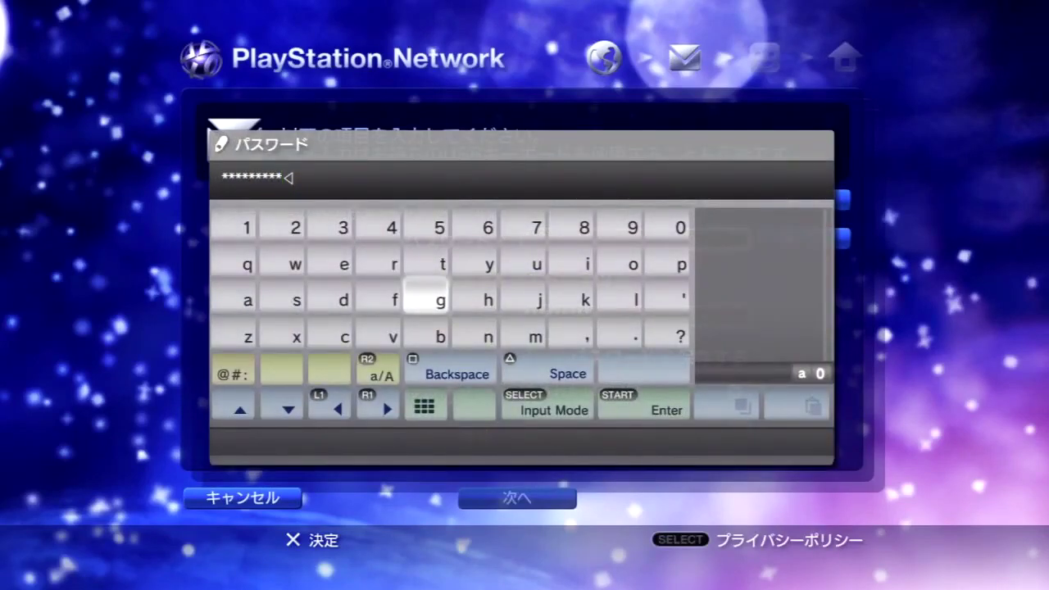
pyautogui.press('BackSpace')
pyautogui.press('BackSpace')
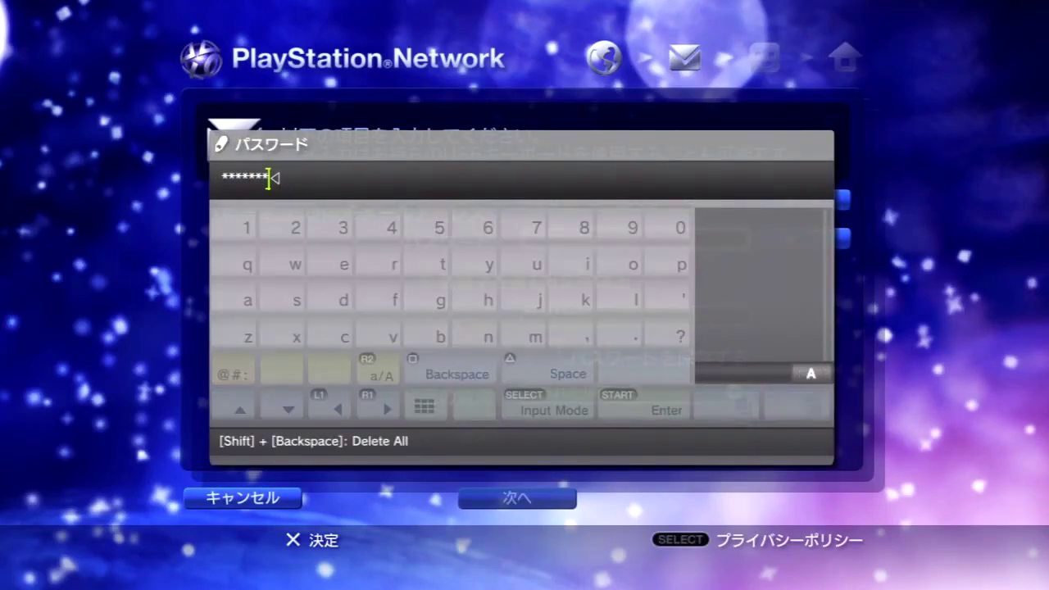
pyautogui.write('*')
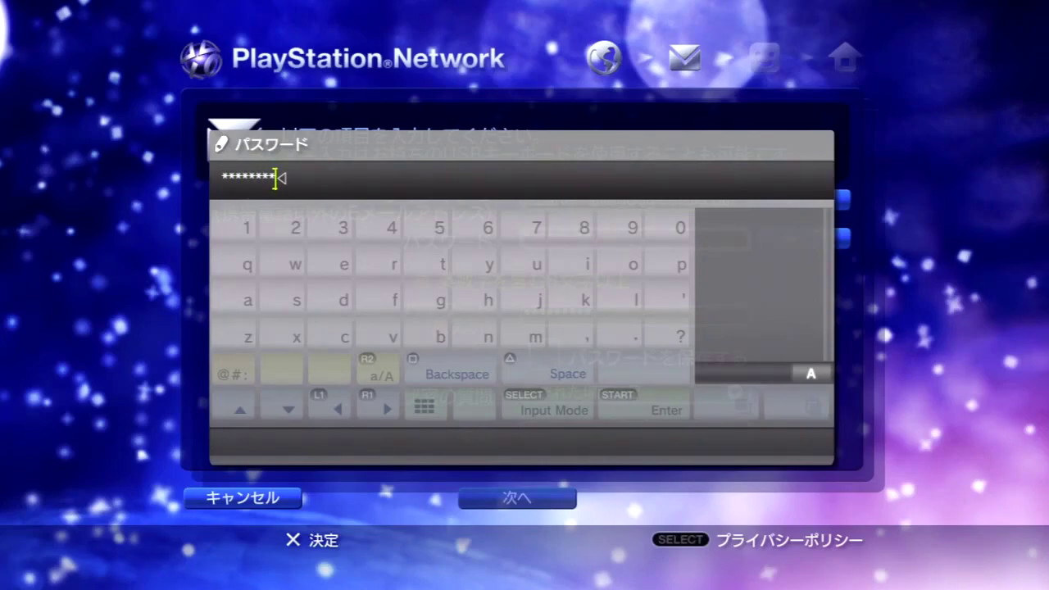
pyautogui.press('Return')
pyautogui.press('Down')
pyautogui.press('Down')
pyautogui.press('Down')
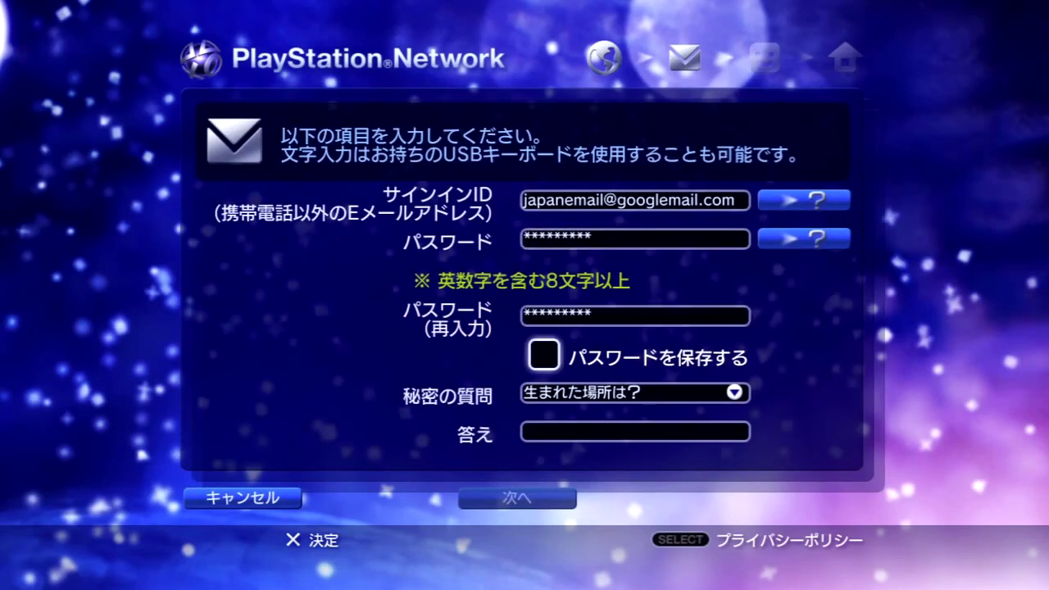
pyautogui.press('Return')
# Choose 両親の旧姓は? as the security question
pyautogui.press('Down')
pyautogui.press('Down')
pyautogui.press('Down')
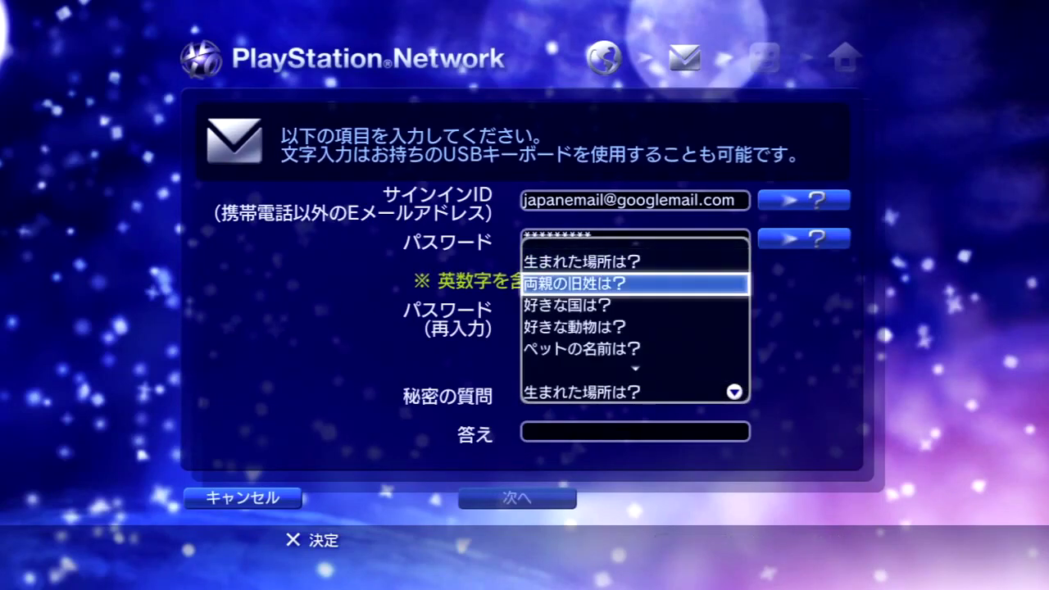
pyautogui.press('Up')
pyautogui.press('Up')
pyautogui.press('Return')
pyautogui.press('Down')
# Type the security answer in 答え using Latin letters and submit the form with 次へ
pyautogui.press('Return')
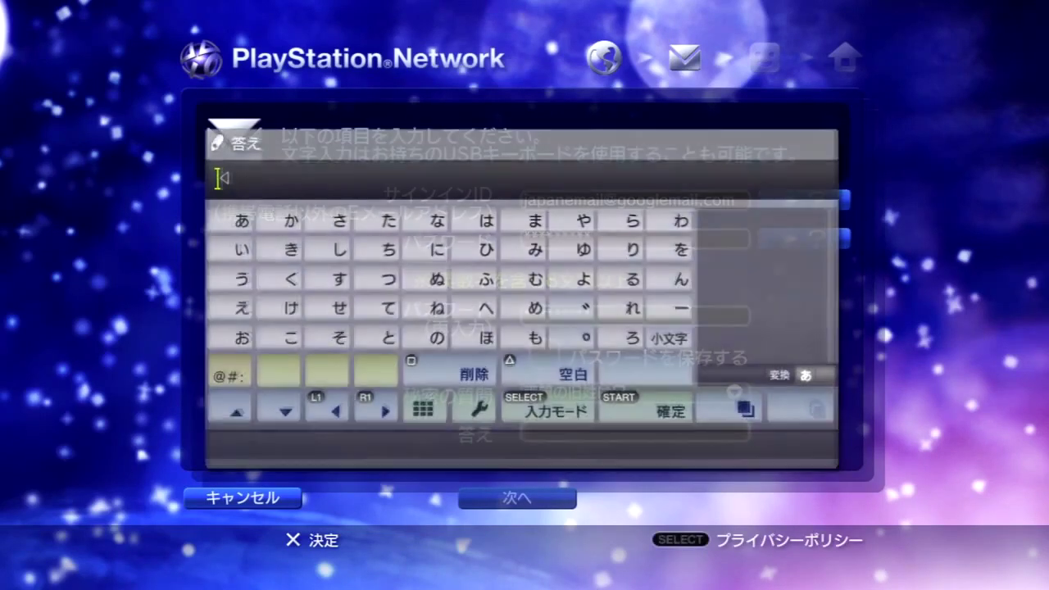
pyautogui.press('Left')
pyautogui.press('Right')
pyautogui.press('Right')
pyautogui.press('Right')
pyautogui.press('Right')
pyautogui.press('Right')
pyautogui.press('Right')
pyautogui.press('Right')
pyautogui.press('Down')
pyautogui.press('Down')
pyautogui.press('Down')
pyautogui.press('Left')
pyautogui.press('Left')
pyautogui.press('Left')
pyautogui.press('Left')
pyautogui.press('Left')
pyautogui.press('Left')
pyautogui.press('Left')
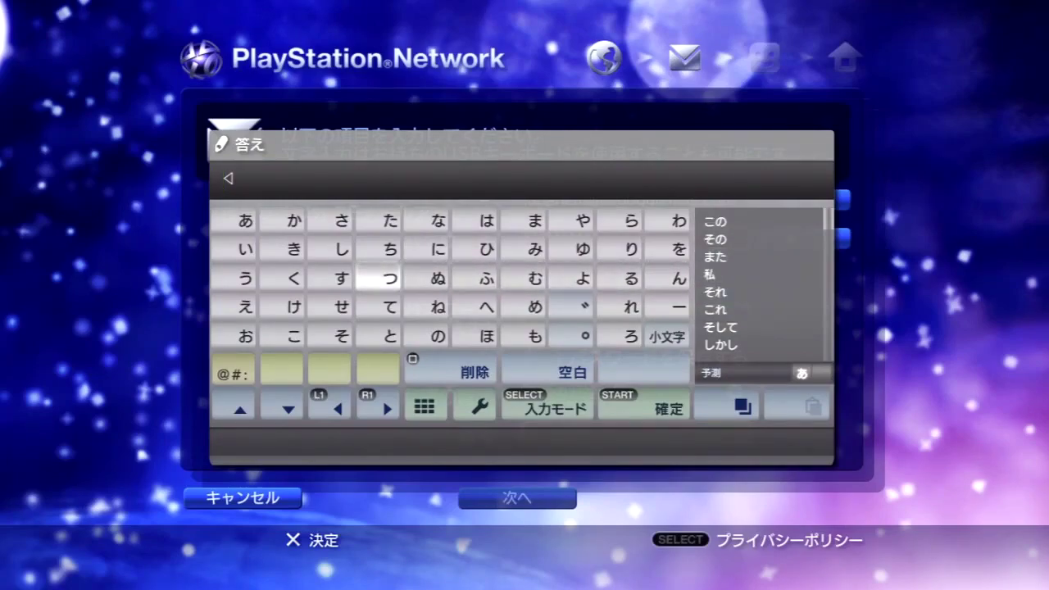
pyautogui.press('Zenkaku_Hankaku')
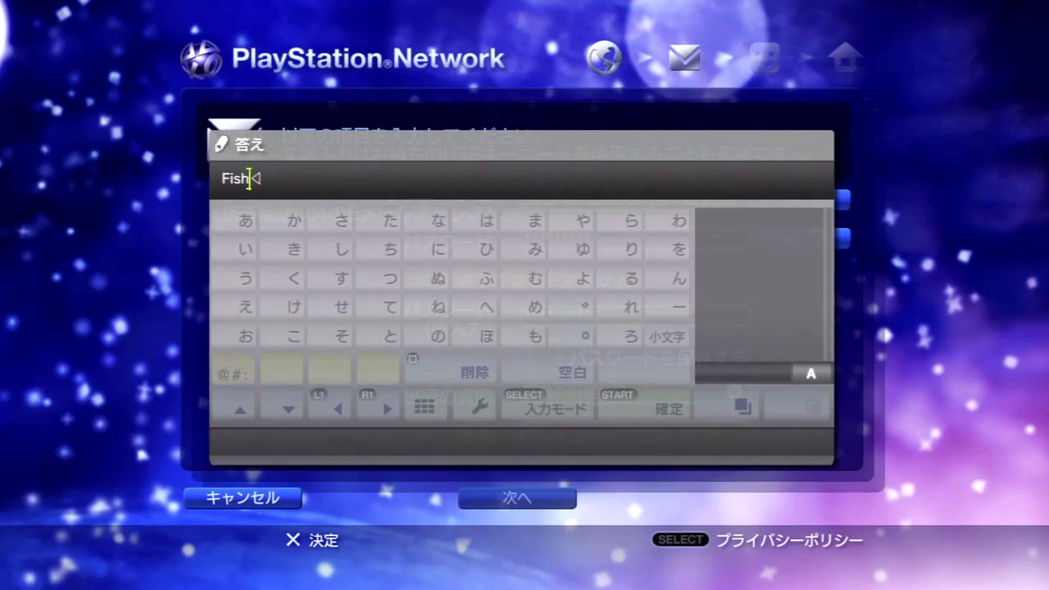
pyautogui.press('Return')
pyautogui.press('Down')
pyautogui.press('Return')
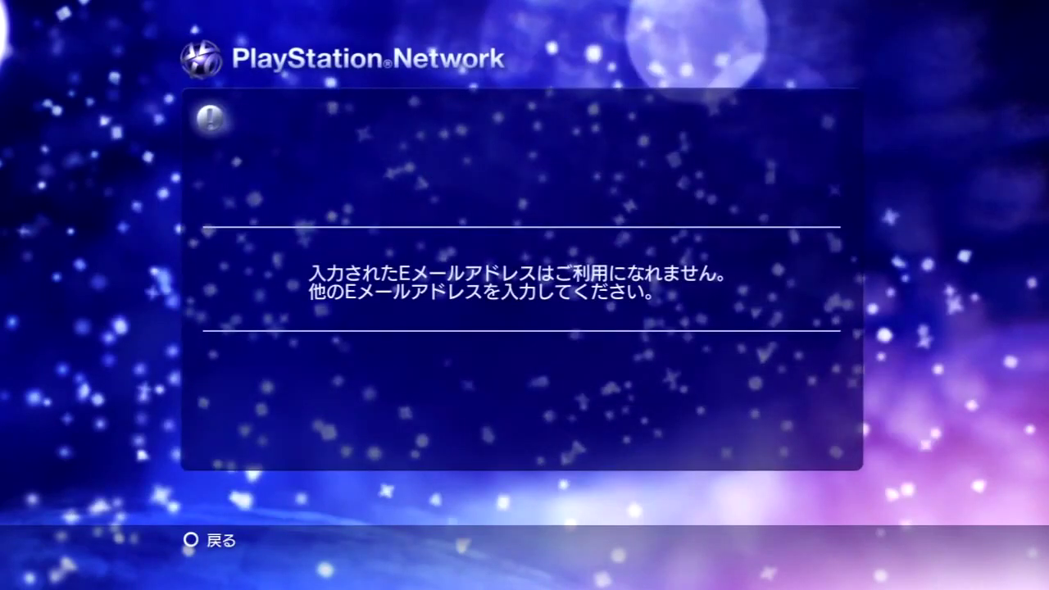
# Dismiss the rejection and edit the sign-in e-mail, adding characters before the @
pyautogui.press('Escape')
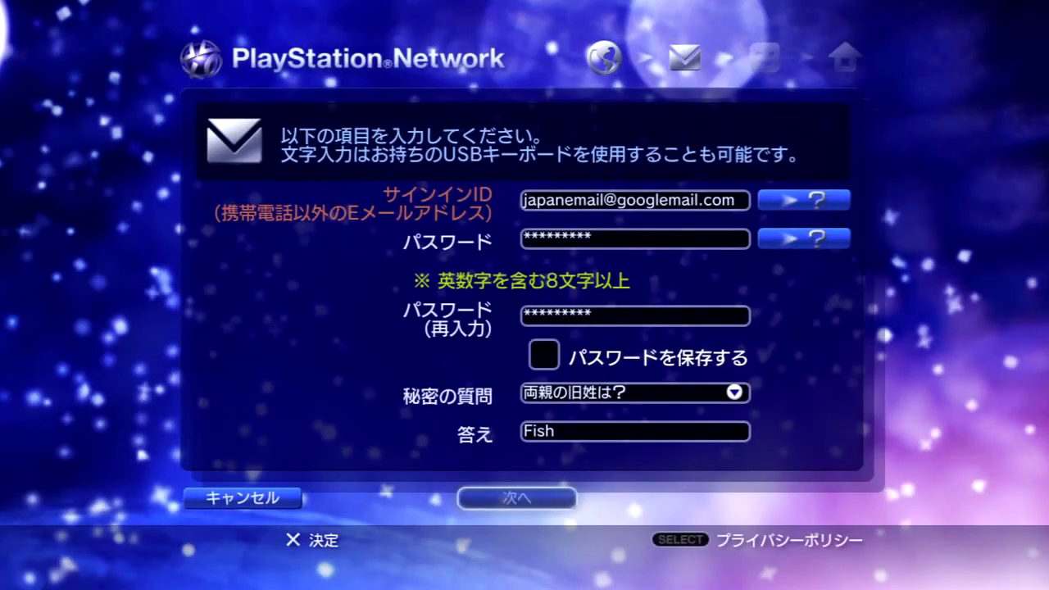
pyautogui.press('Up')
pyautogui.press('Down')
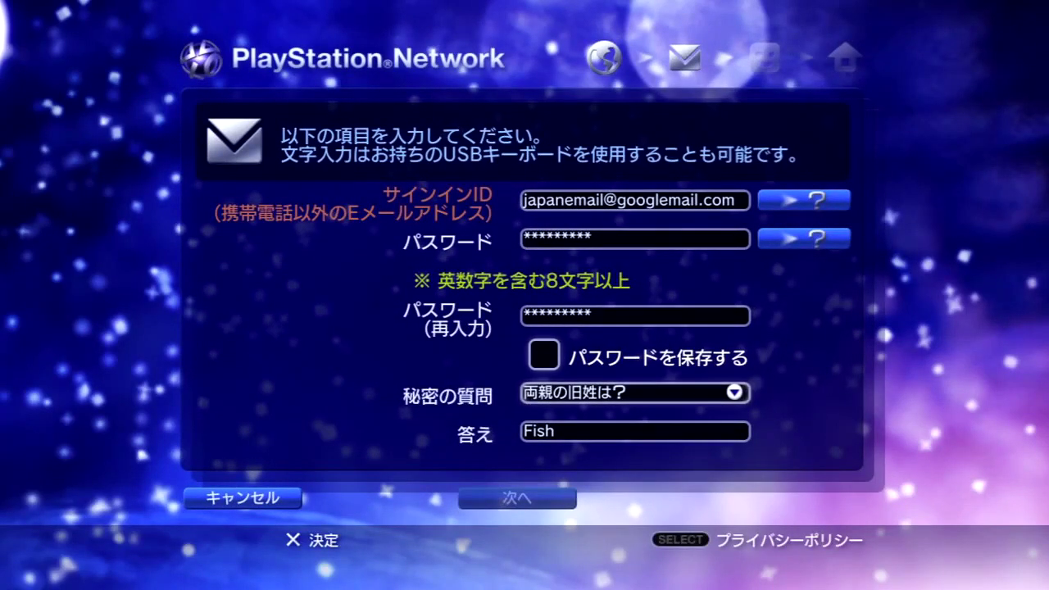
pyautogui.press('Up')
pyautogui.press('Up')
pyautogui.press('Up')
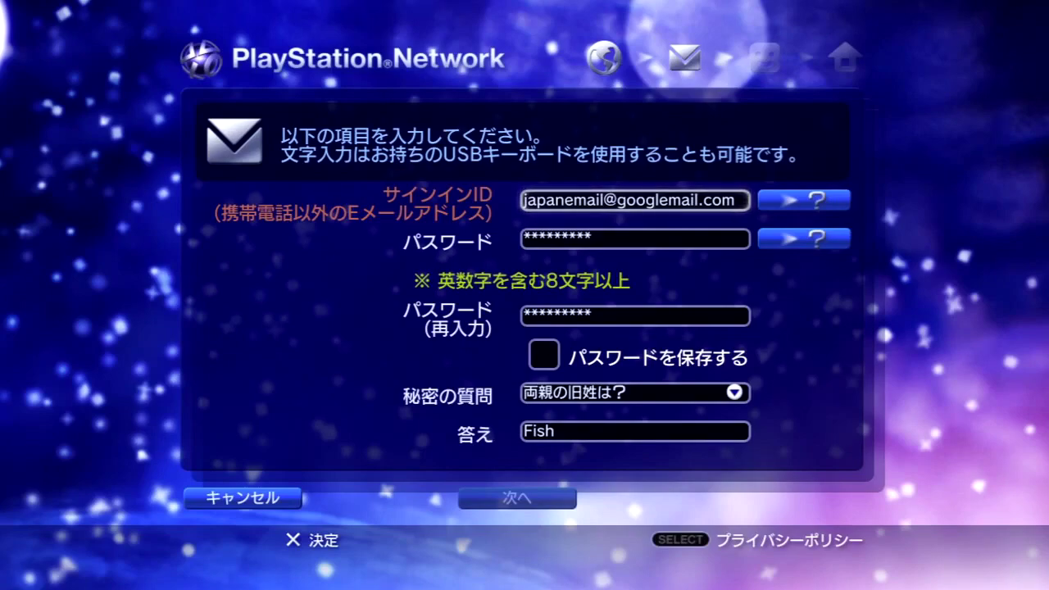
pyautogui.press('Return')
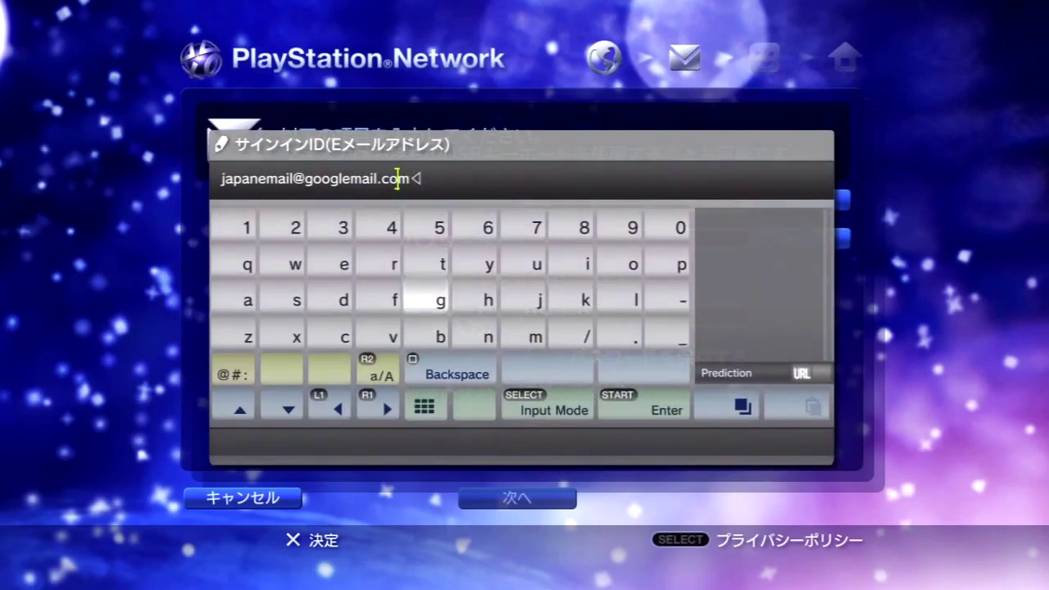
pyautogui.press('Left')
pyautogui.press('Left')
pyautogui.press('Left')
pyautogui.press('Left')
pyautogui.press('Left')
pyautogui.press('Left')
pyautogui.press('Left')
pyautogui.press('Left')
pyautogui.press('Left')
pyautogui.press('Left')
pyautogui.press('Left')
pyautogui.press('Left')
pyautogui.press('Left')
pyautogui.press('Left')
pyautogui.press('Left')
pyautogui.press('Left')
pyautogui.press('Left')
pyautogui.press('Left')
pyautogui.press('Up')
pyautogui.press('Up')
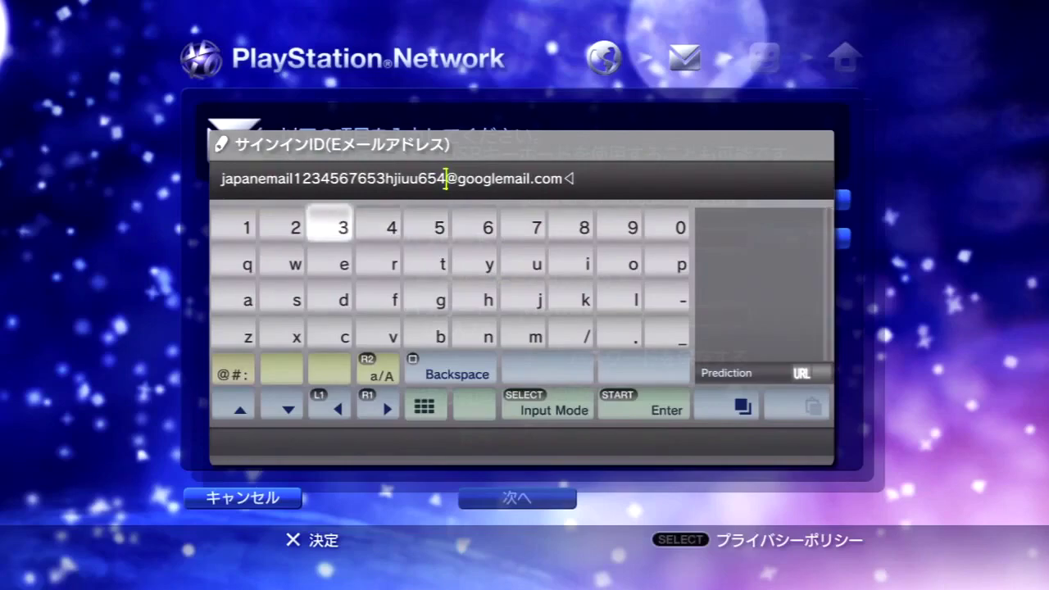
pyautogui.press('Return')
pyautogui.press('Return')
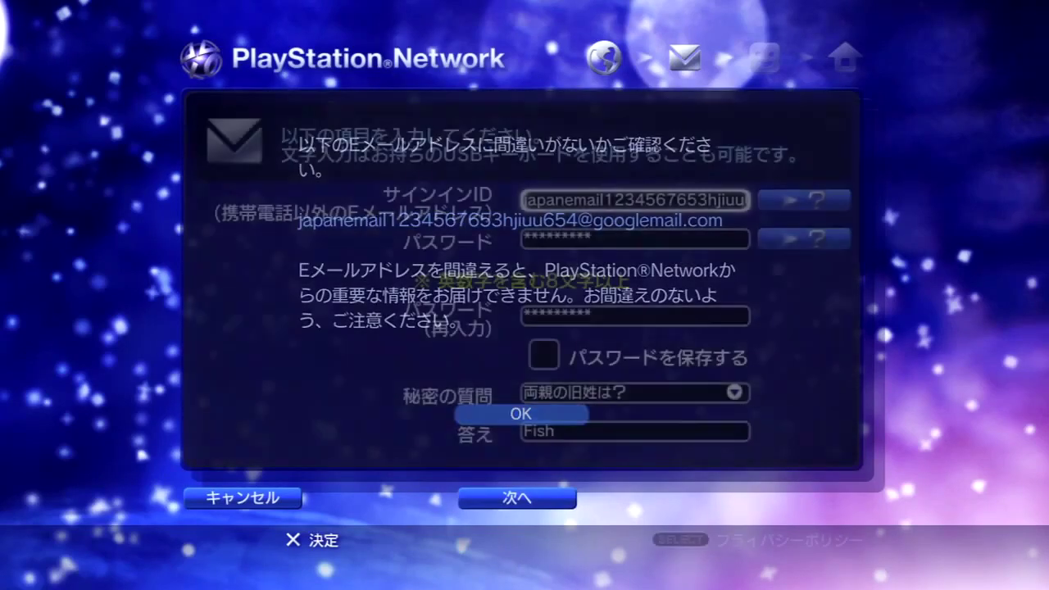
# Accept the e-mail check, turn on パスワードを保存する, and submit with 次へ
pyautogui.press('Down')
pyautogui.press('Down')
pyautogui.press('Down')
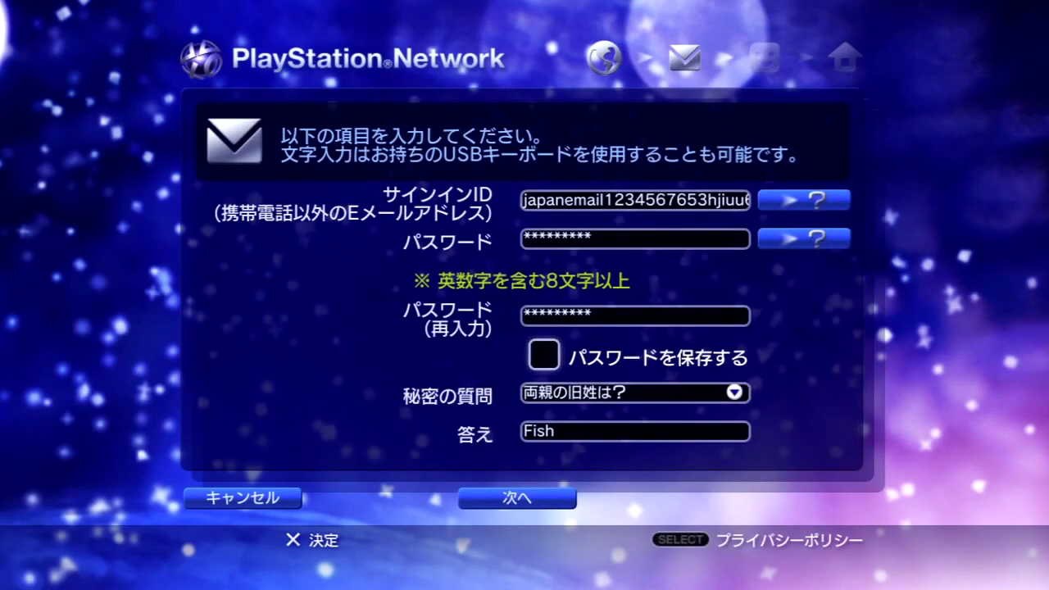
pyautogui.press('Return')
pyautogui.press('Down')
pyautogui.press('Up')
pyautogui.press('Up')
pyautogui.press('Down')
pyautogui.press('Down')
pyautogui.press('Down')
pyautogui.press('Down')
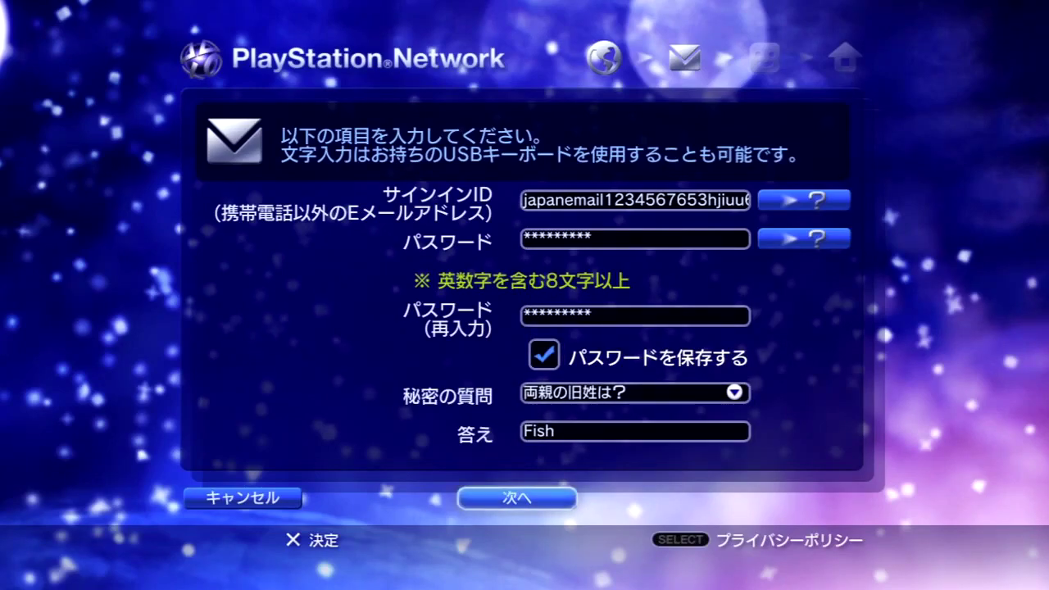
pyautogui.press('Return')
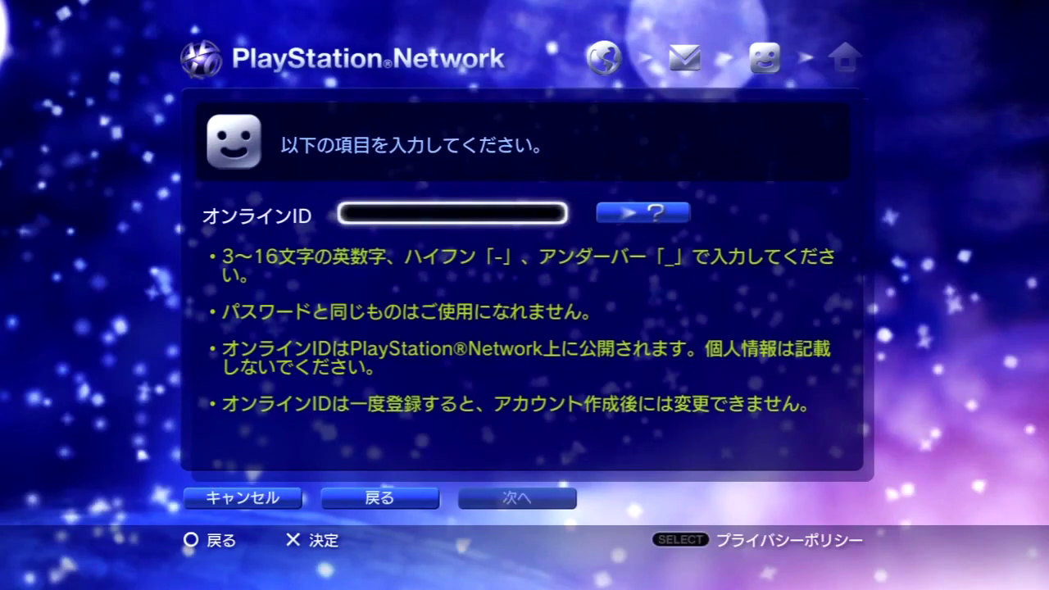
# Type an online ID in オンラインID, accept the availability notice, and select 次へ
pyautogui.press('Return')
pyautogui.press('Left')
pyautogui.press('Left')
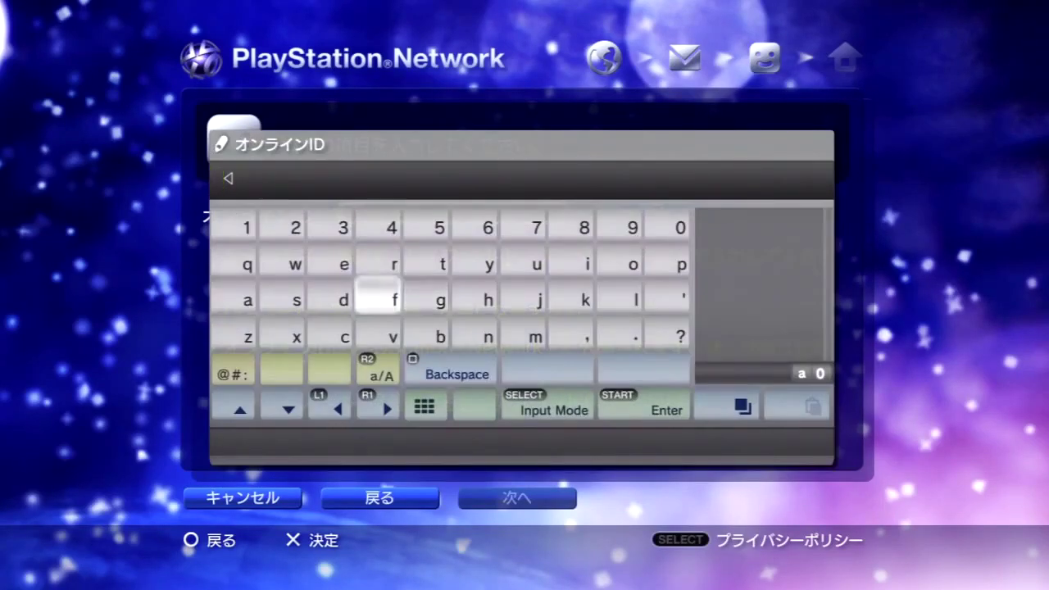
pyautogui.press('Left')
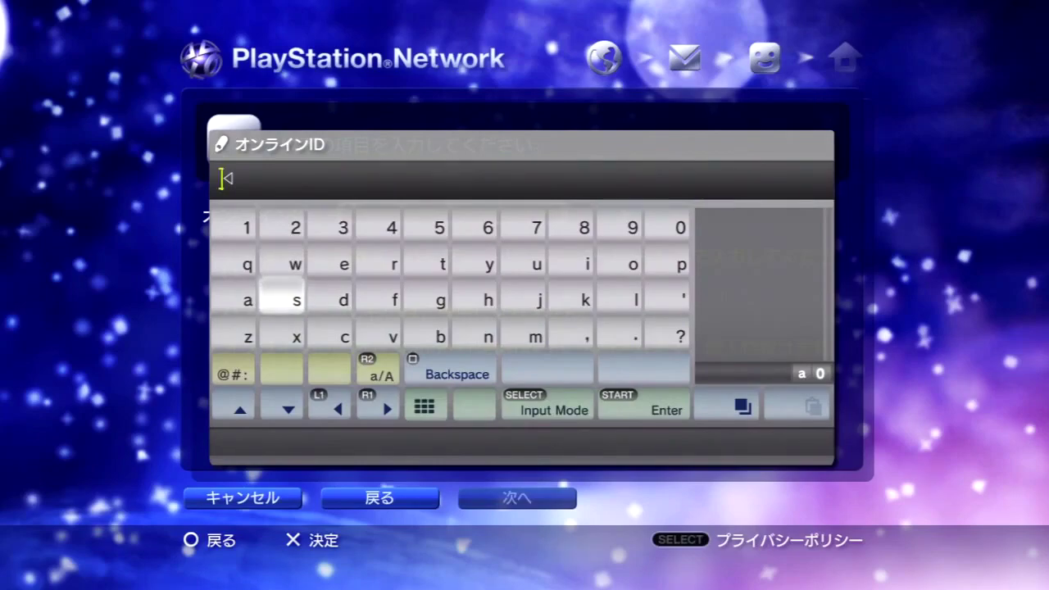
pyautogui.press('capslock')
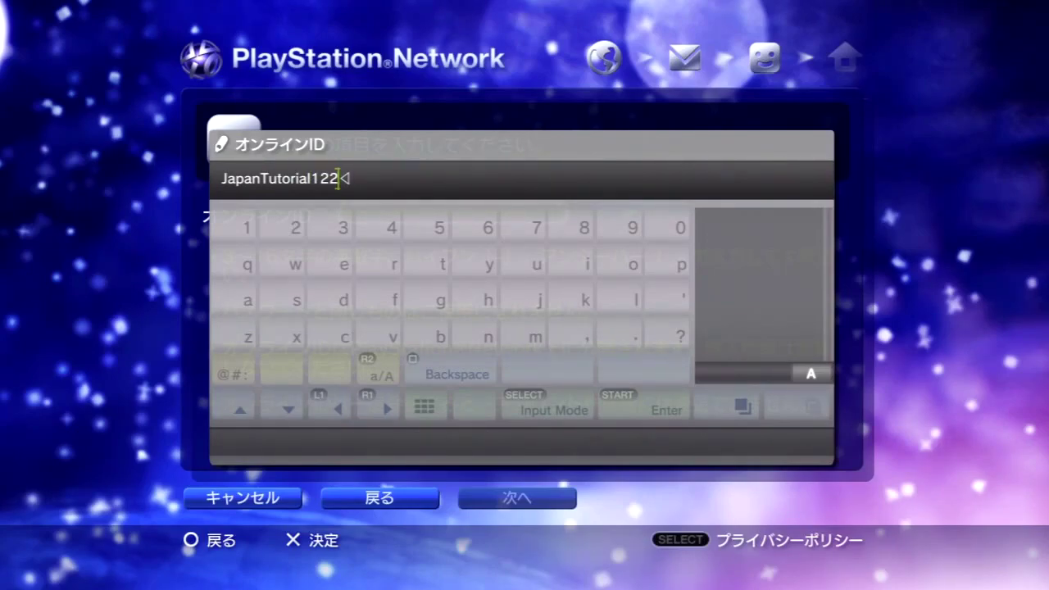
pyautogui.press('Return')
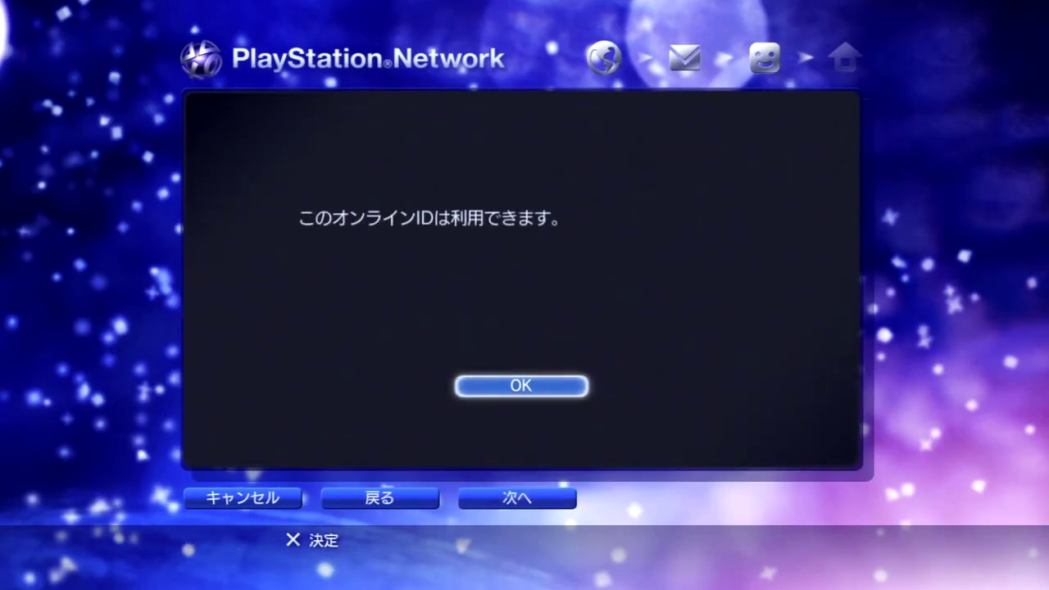
pyautogui.press('Return')
pyautogui.press('Down')
pyautogui.press('Right')
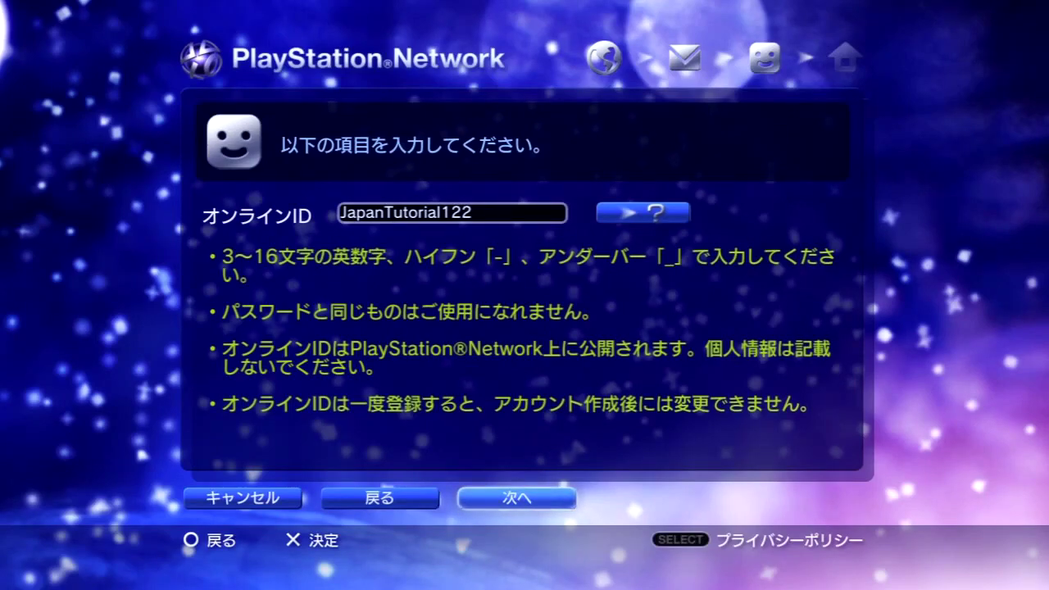
pyautogui.press('Return')
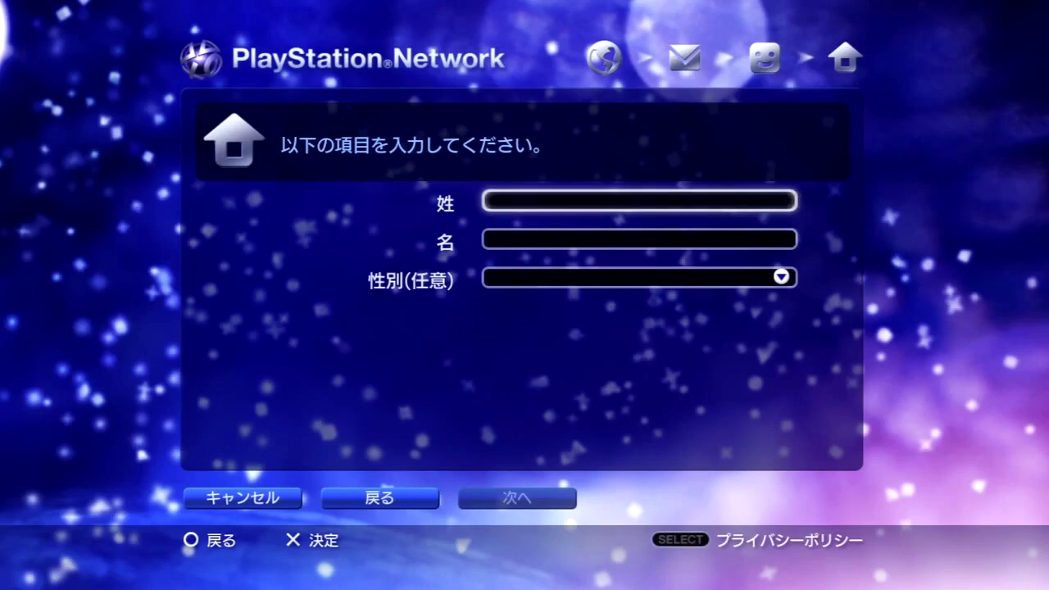
# Enter the account holder's surname in 姓 and given name in 名
pyautogui.press('Return')
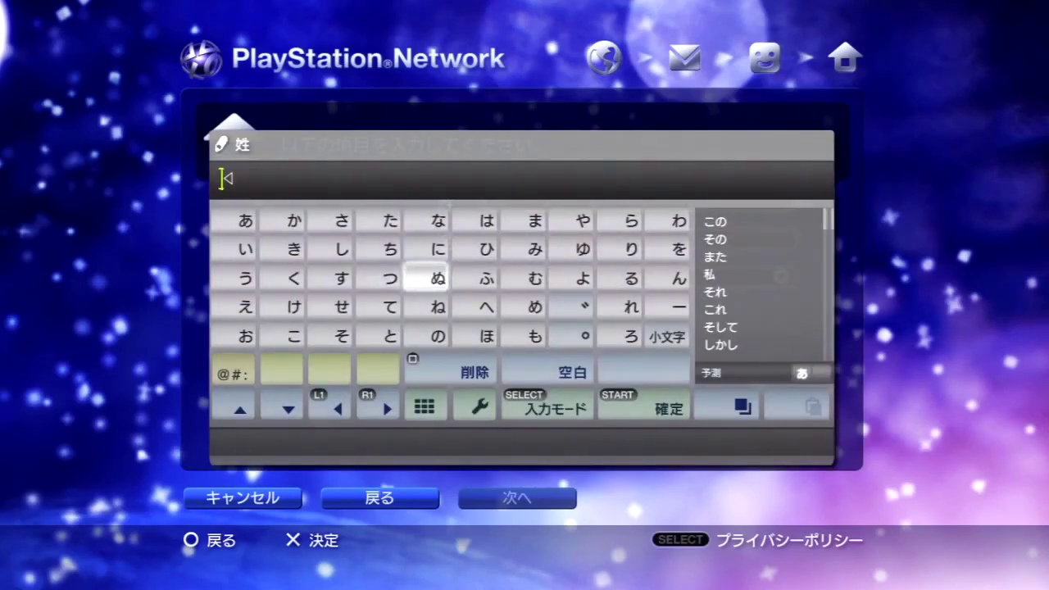
pyautogui.write('Level')
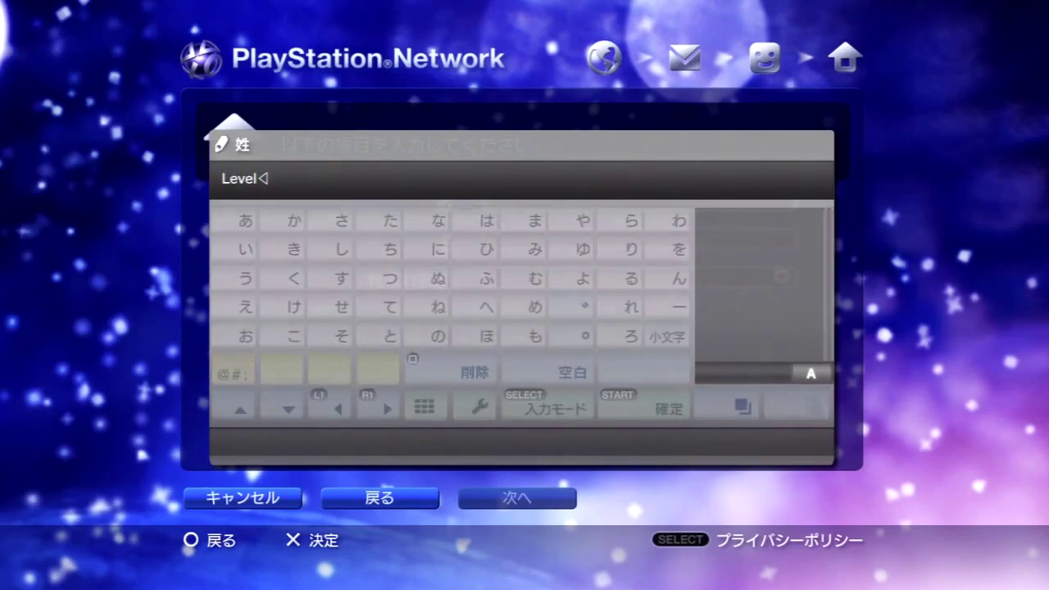
pyautogui.press('BackSpace')
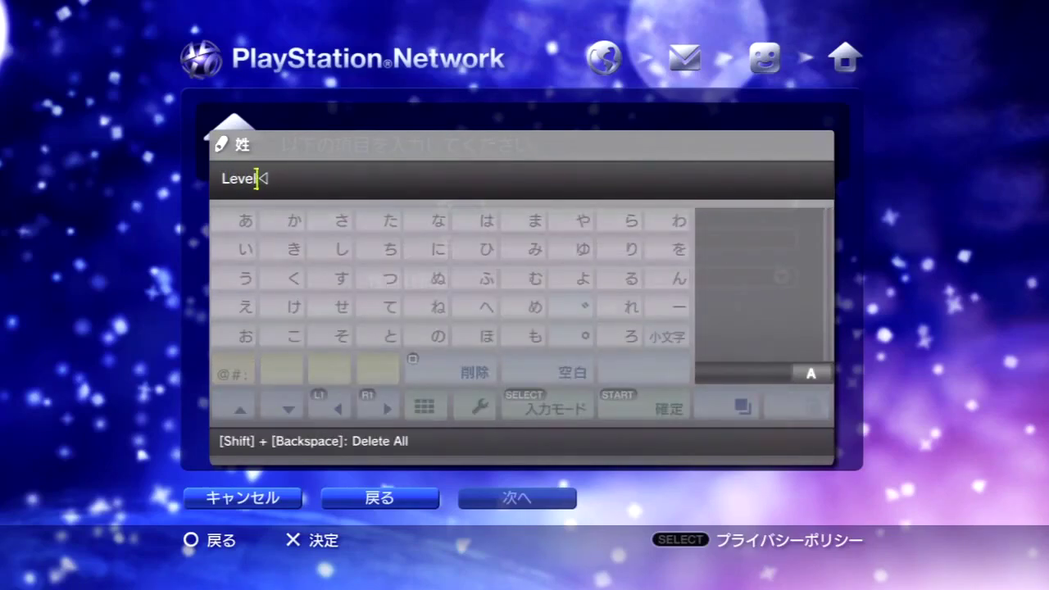
pyautogui.press('Return')
pyautogui.press('Down')
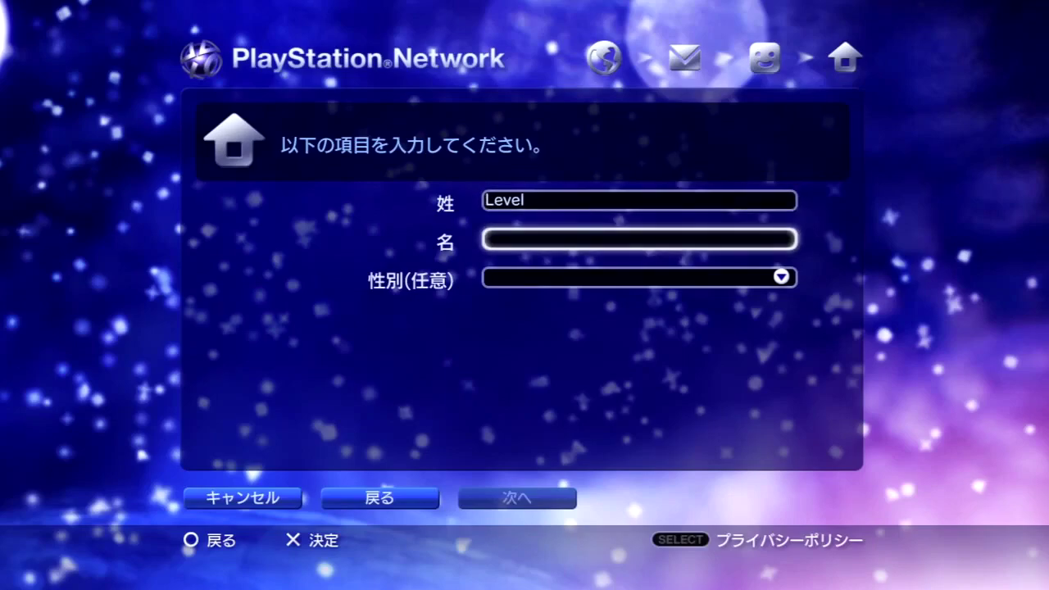
pyautogui.press('Return')
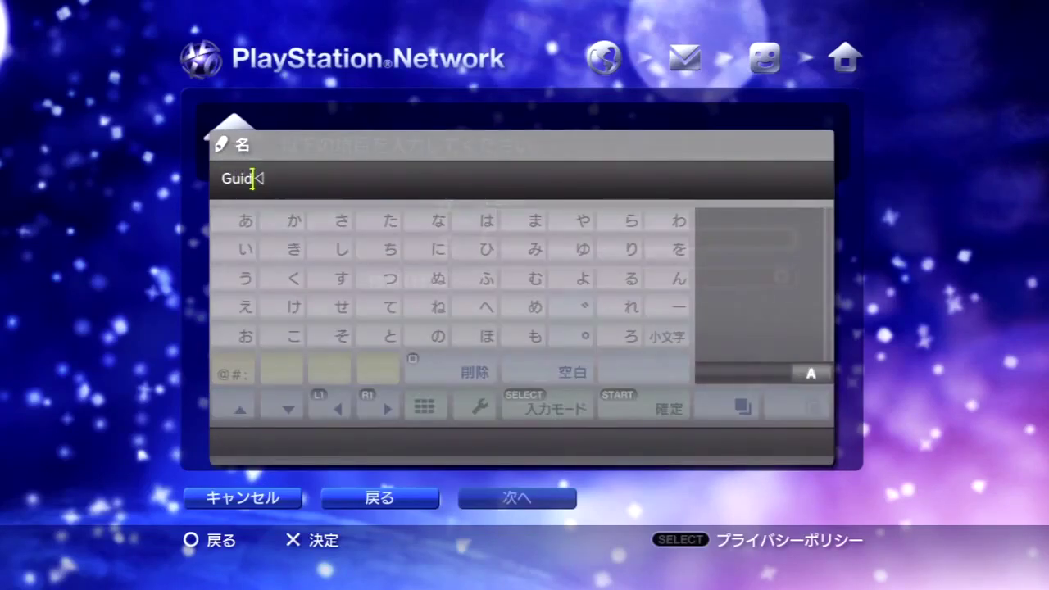
pyautogui.press('Return')
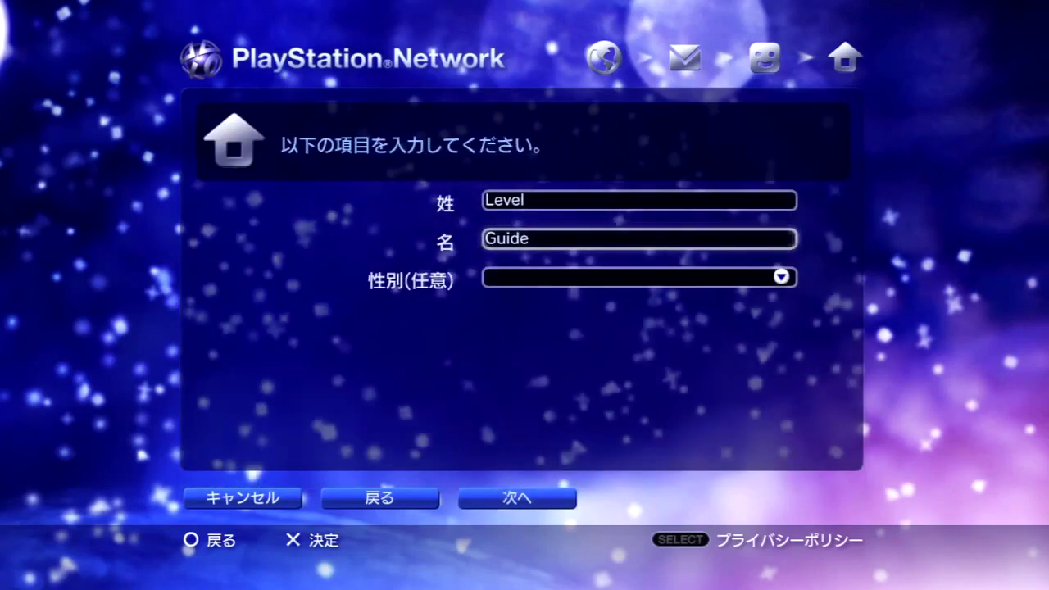
# Set the optional gender field 性別 to 男性 (male)
pyautogui.press('Down')
pyautogui.press('Return')
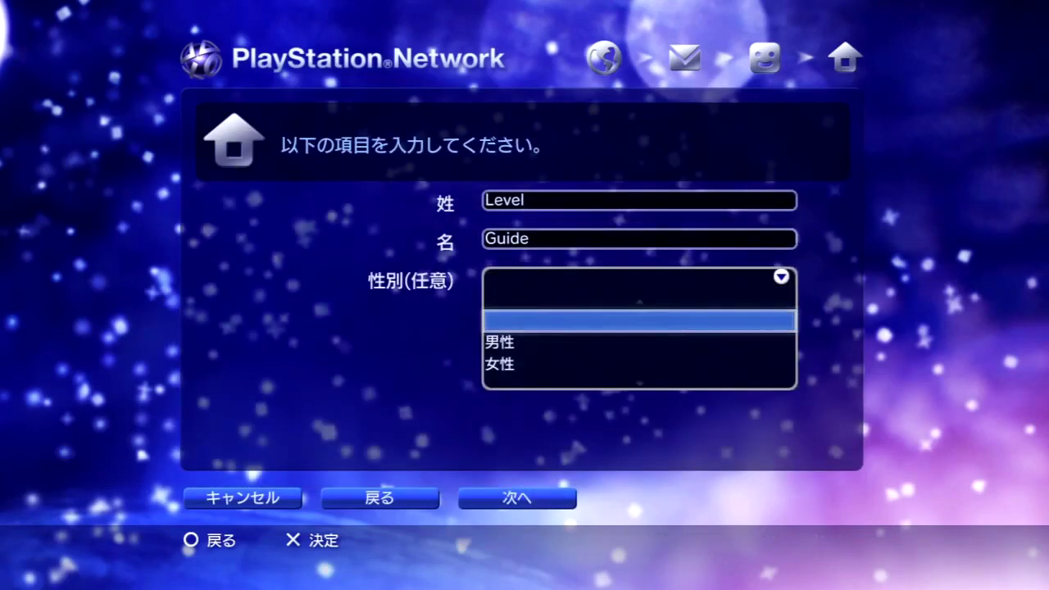
pyautogui.press('Down')
pyautogui.press('Down')
pyautogui.press('Up')
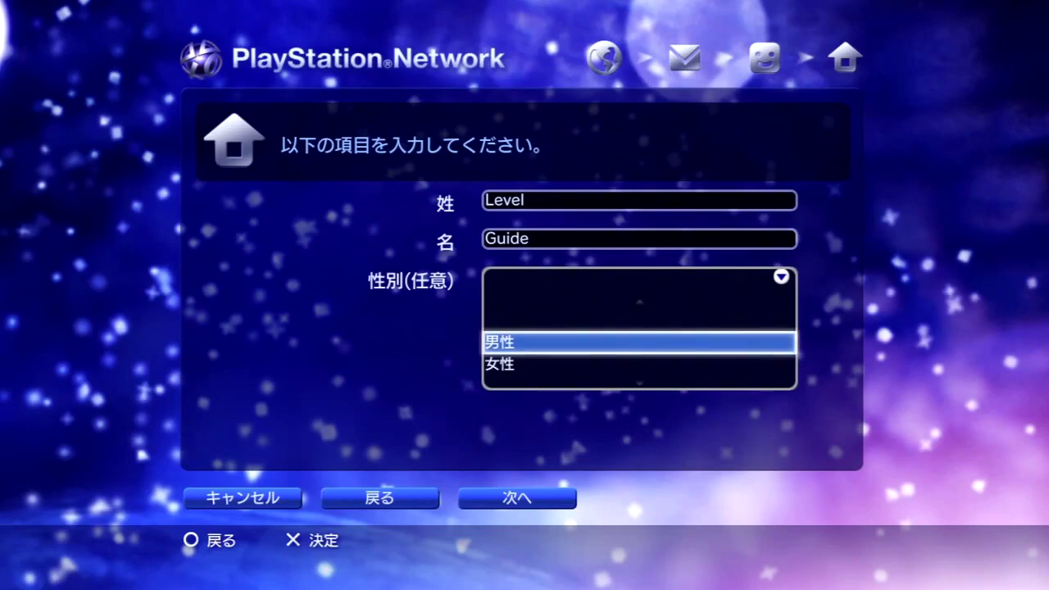
pyautogui.press('Return')
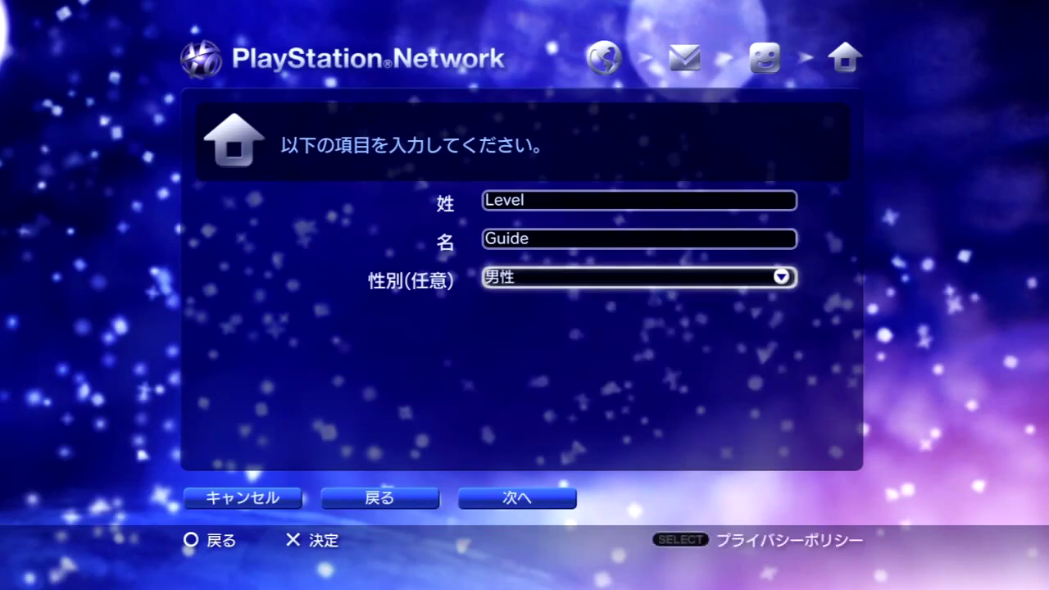